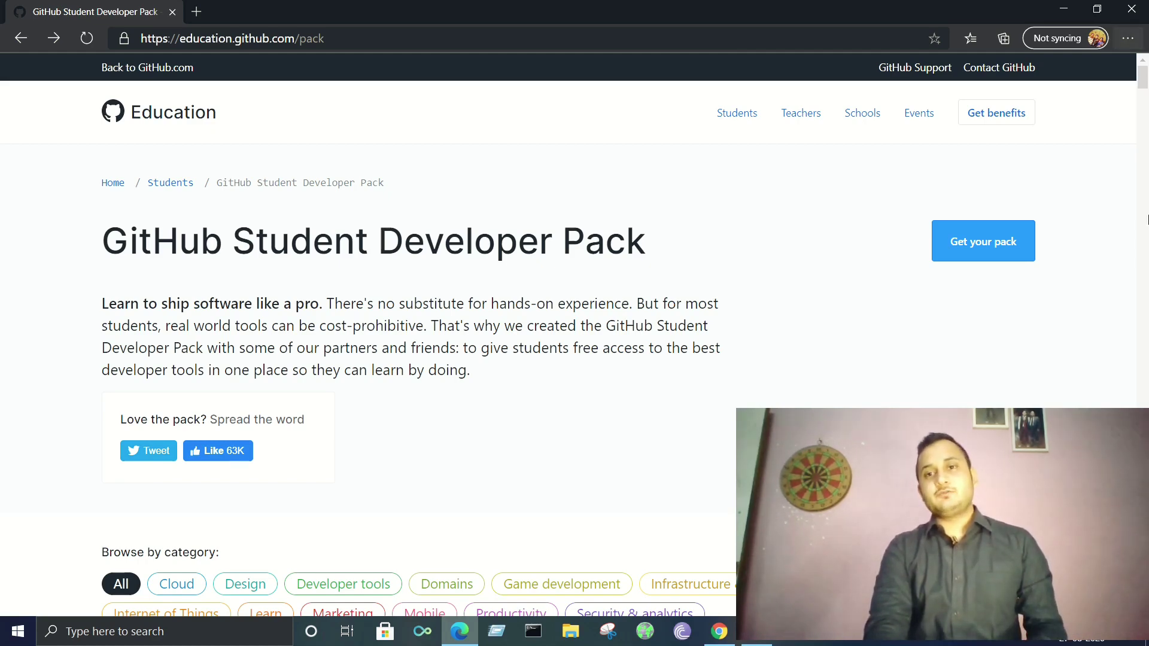
{"action": "left_click", "coordinate": [801, 112]}
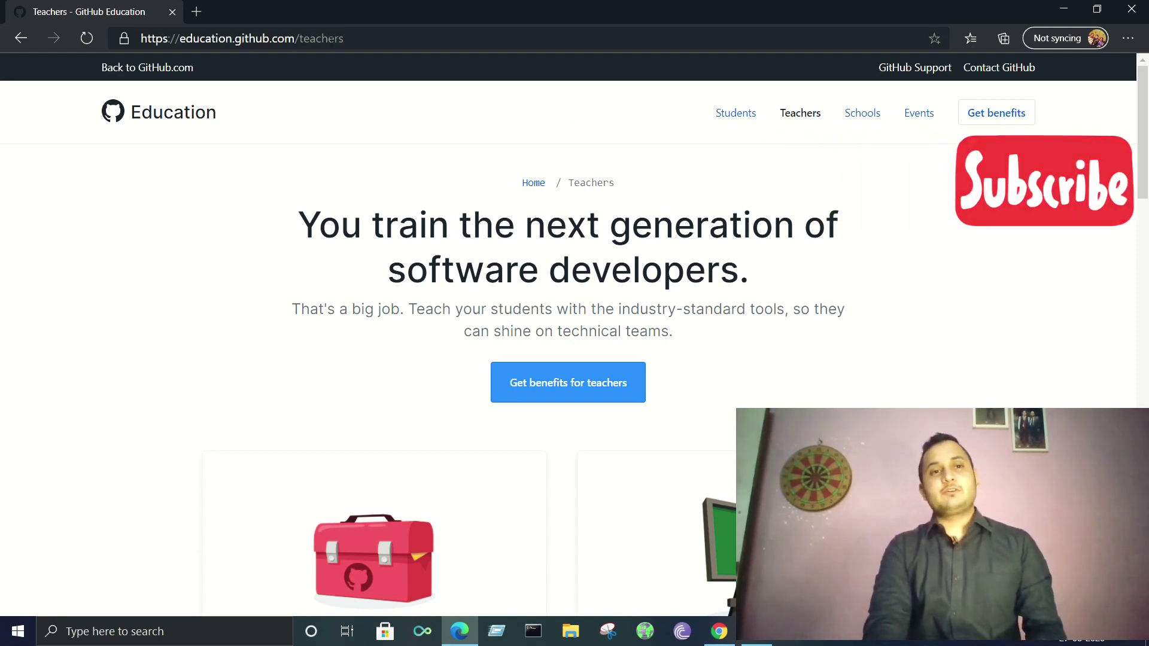
{"action": "left_click", "coordinate": [21, 38]}
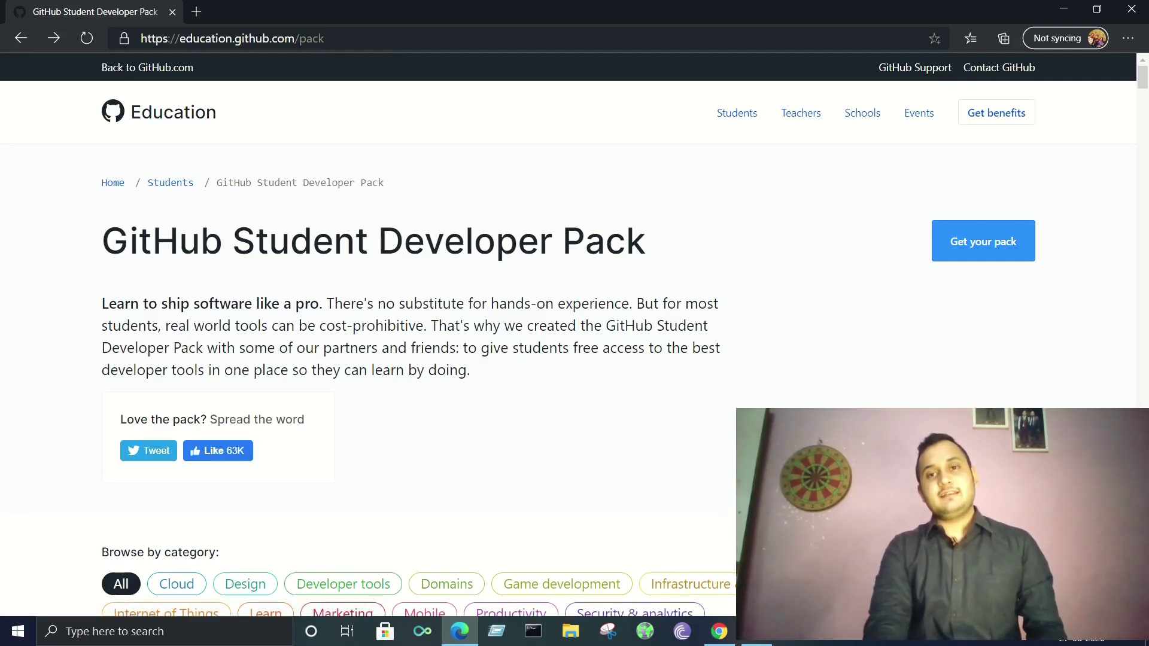
{"action": "scroll", "coordinate": [404, 359], "scroll_direction": "down", "scroll_amount": 10}
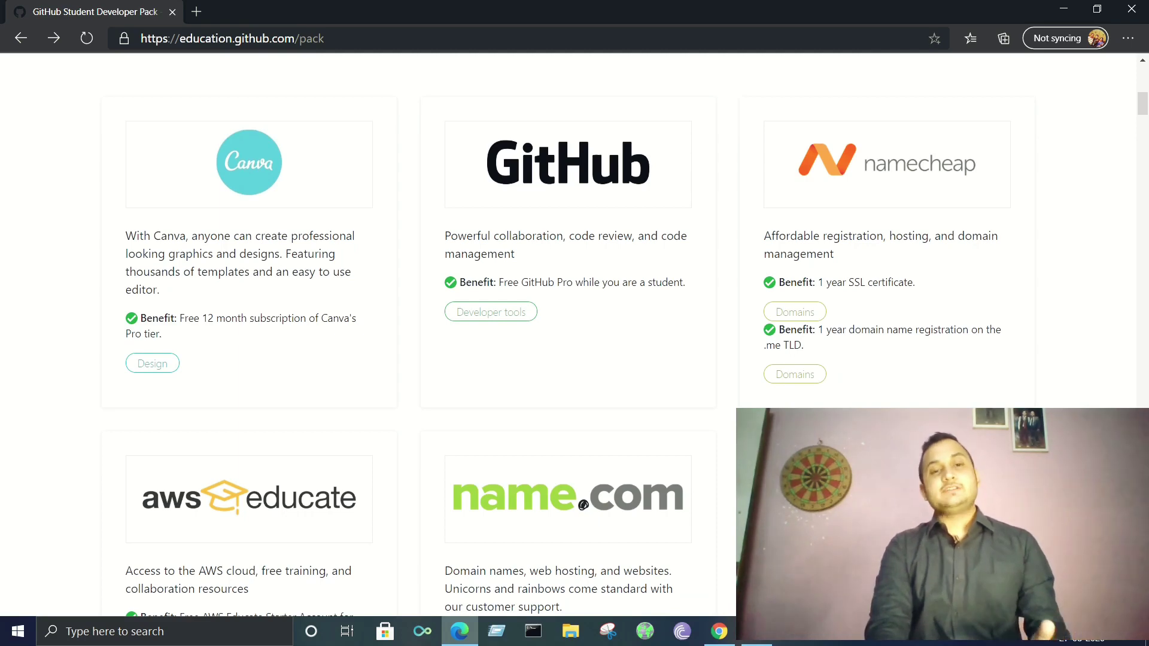
{"action": "scroll", "coordinate": [404, 360], "scroll_direction": "down", "scroll_amount": 2}
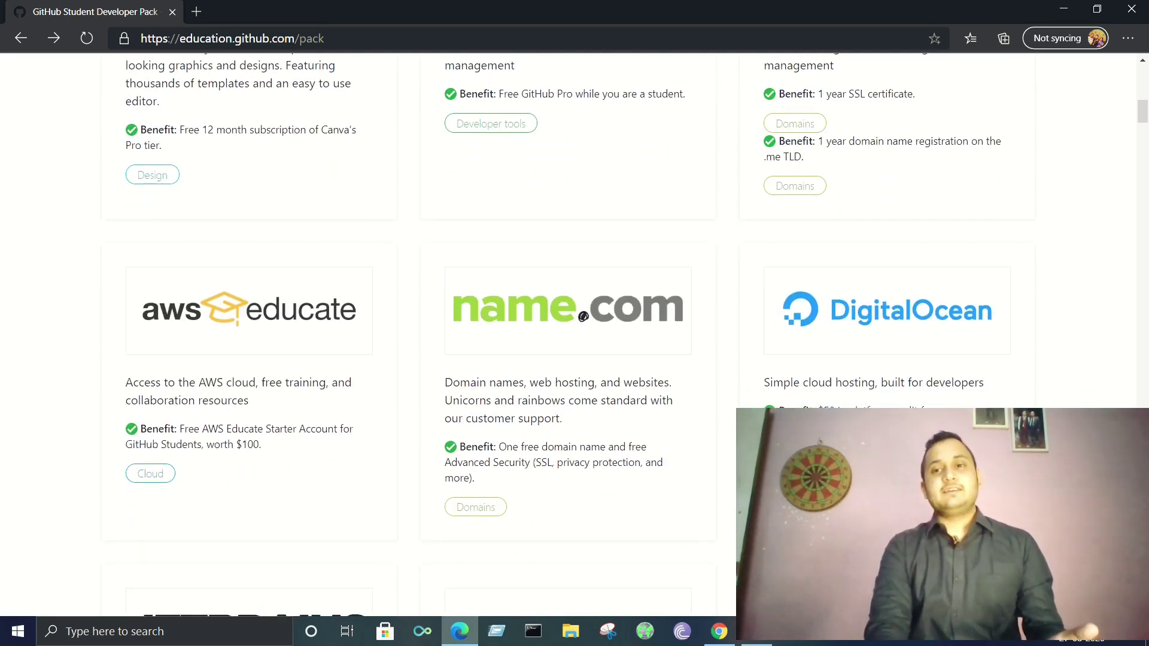
{"action": "scroll", "coordinate": [404, 360], "scroll_direction": "down", "scroll_amount": 2}
{"action": "scroll", "coordinate": [404, 359], "scroll_direction": "down", "scroll_amount": 2}
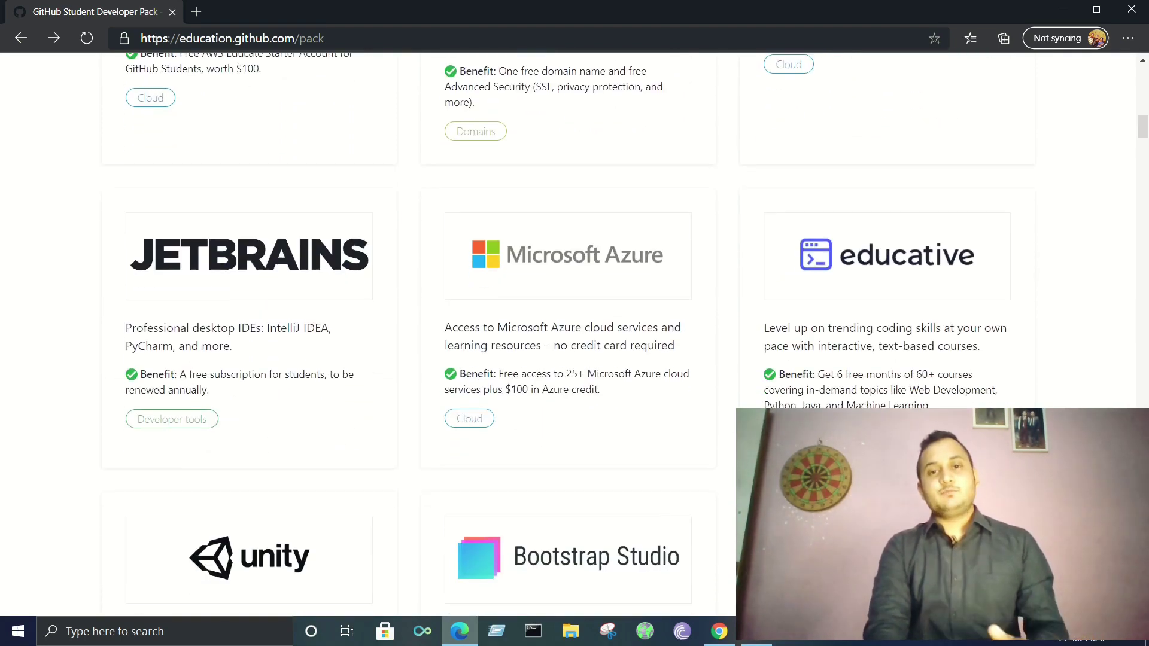
{"action": "scroll", "coordinate": [405, 359], "scroll_direction": "down", "scroll_amount": 2}
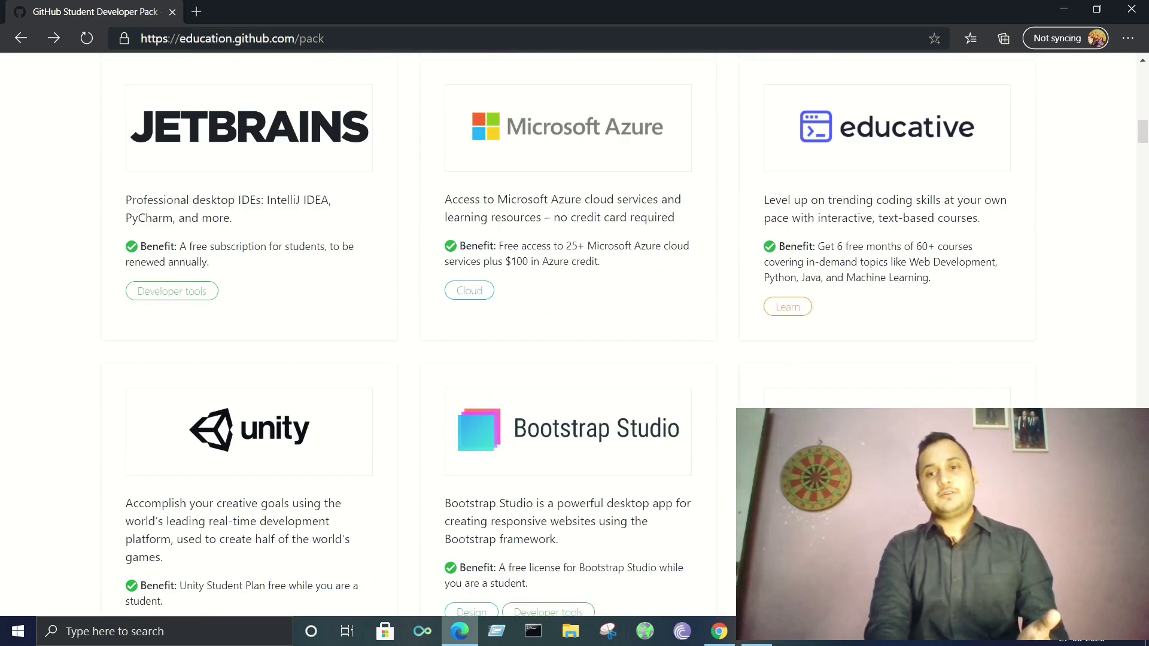
{"action": "scroll", "coordinate": [404, 359], "scroll_direction": "down", "scroll_amount": 1}
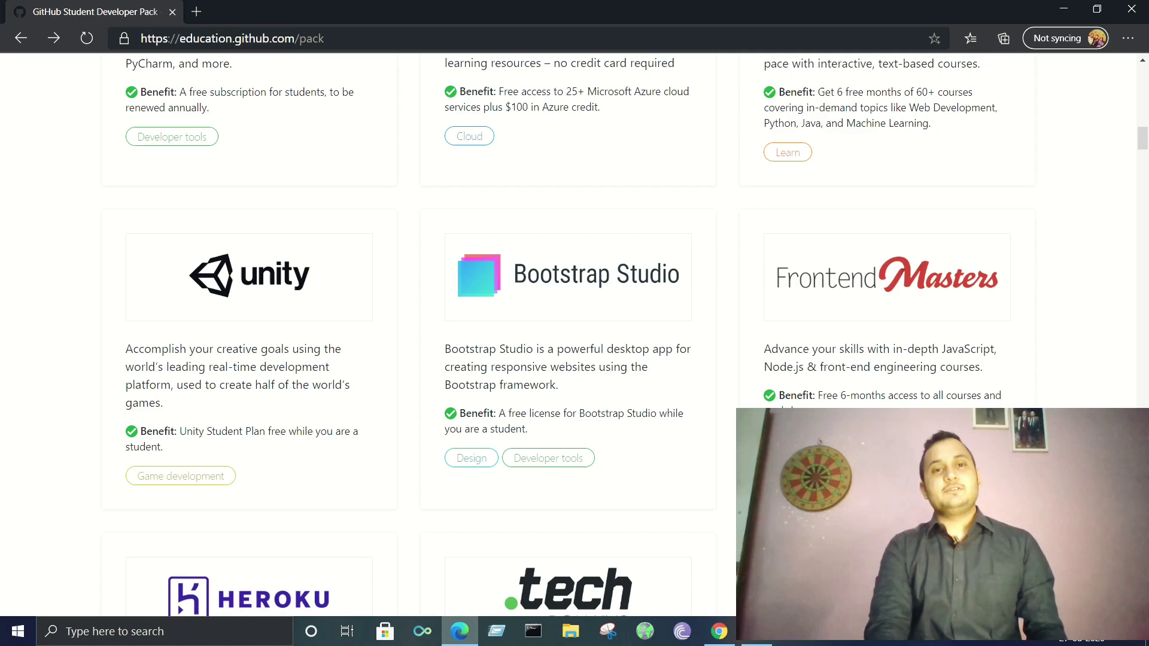
{"action": "scroll", "coordinate": [404, 359], "scroll_direction": "down", "scroll_amount": 2}
{"action": "scroll", "coordinate": [404, 359], "scroll_direction": "down", "scroll_amount": 1}
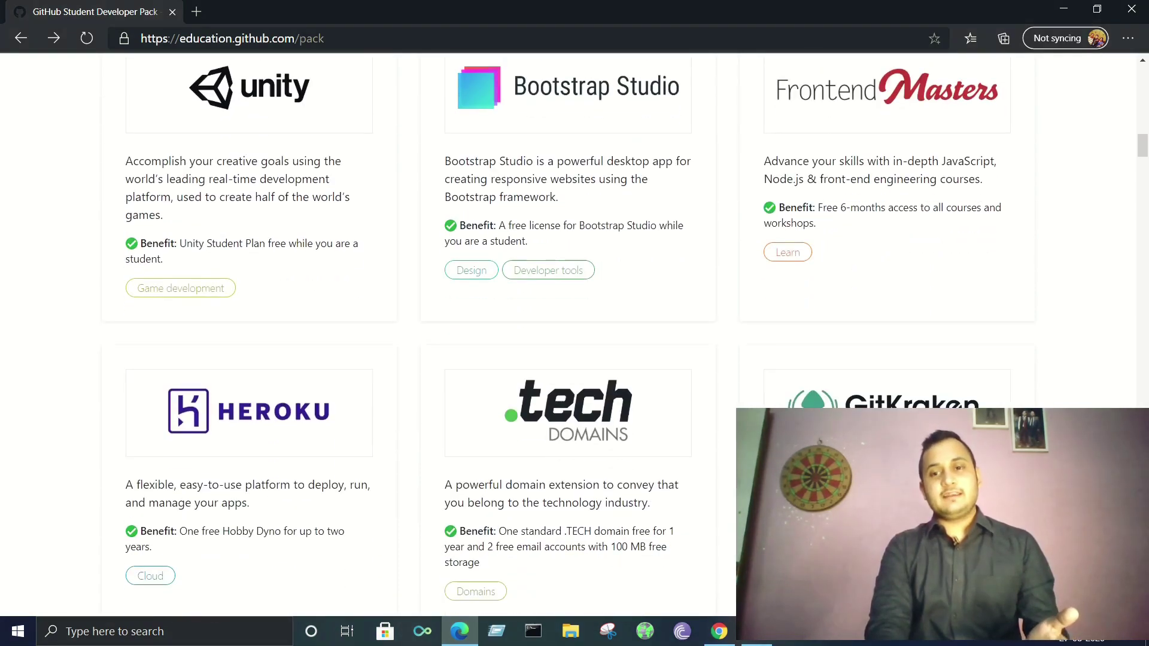
{"action": "scroll", "coordinate": [404, 360], "scroll_direction": "down", "scroll_amount": 2}
{"action": "scroll", "coordinate": [404, 359], "scroll_direction": "down", "scroll_amount": 1}
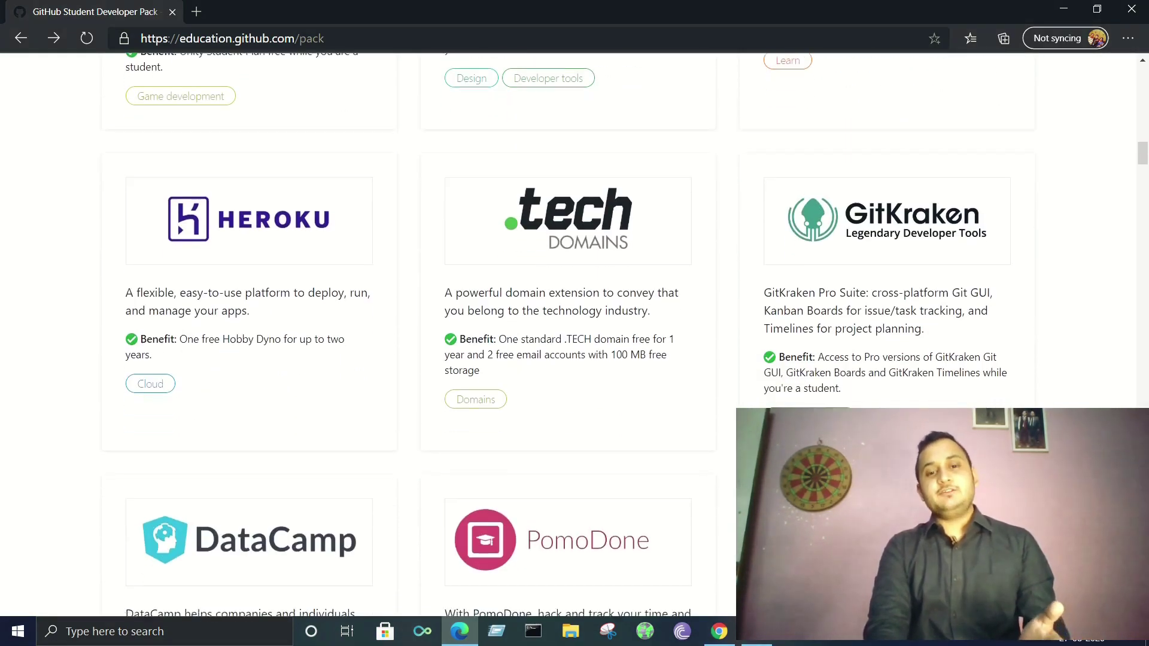
{"action": "scroll", "coordinate": [404, 359], "scroll_direction": "down", "scroll_amount": 4}
{"action": "scroll", "coordinate": [403, 359], "scroll_direction": "down", "scroll_amount": 2}
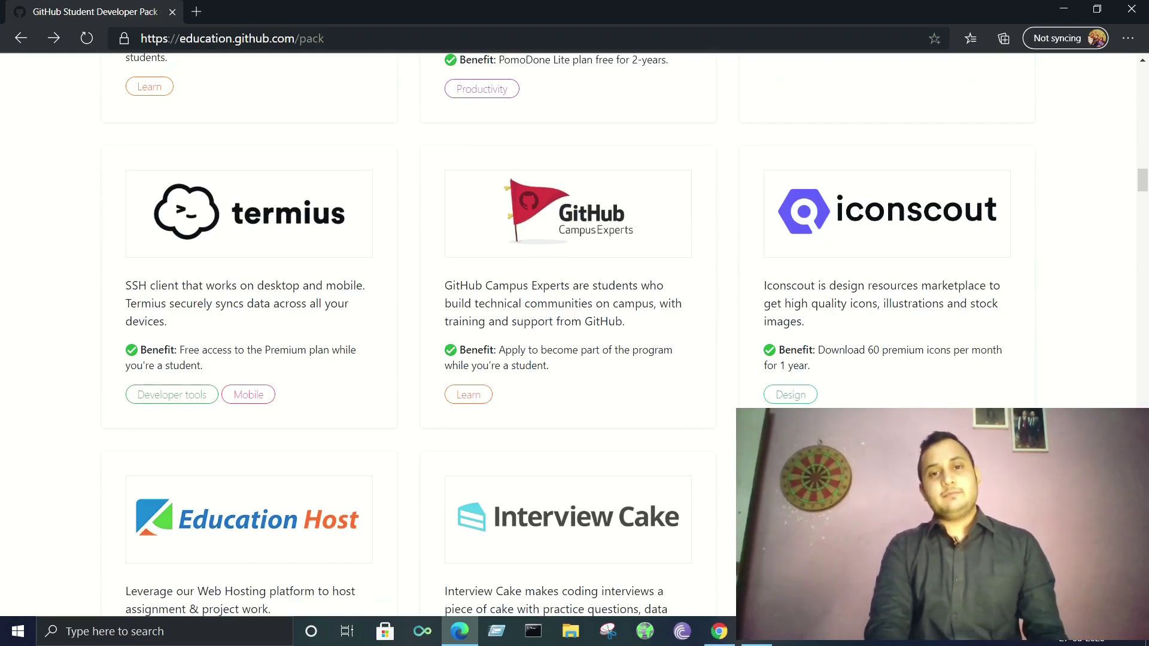
{"action": "scroll", "coordinate": [404, 359], "scroll_direction": "down", "scroll_amount": 5}
{"action": "scroll", "coordinate": [404, 359], "scroll_direction": "down", "scroll_amount": 5}
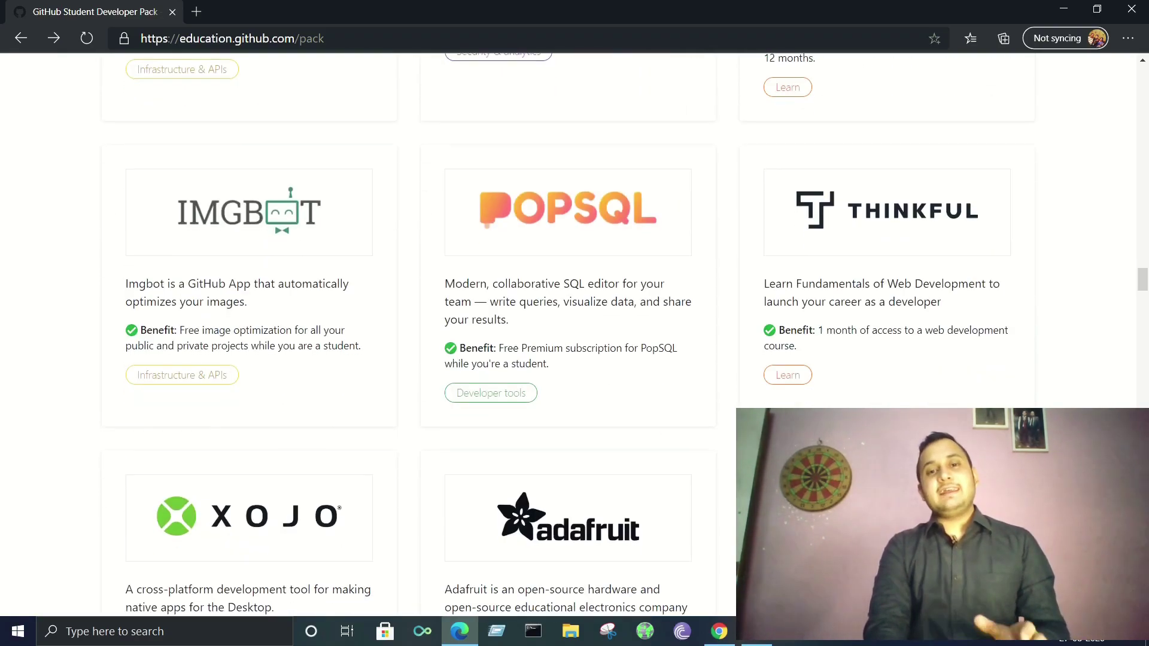
{"action": "scroll", "coordinate": [404, 359], "scroll_direction": "down", "scroll_amount": 4}
{"action": "scroll", "coordinate": [404, 359], "scroll_direction": "down", "scroll_amount": 5}
{"action": "scroll", "coordinate": [404, 360], "scroll_direction": "down", "scroll_amount": 1}
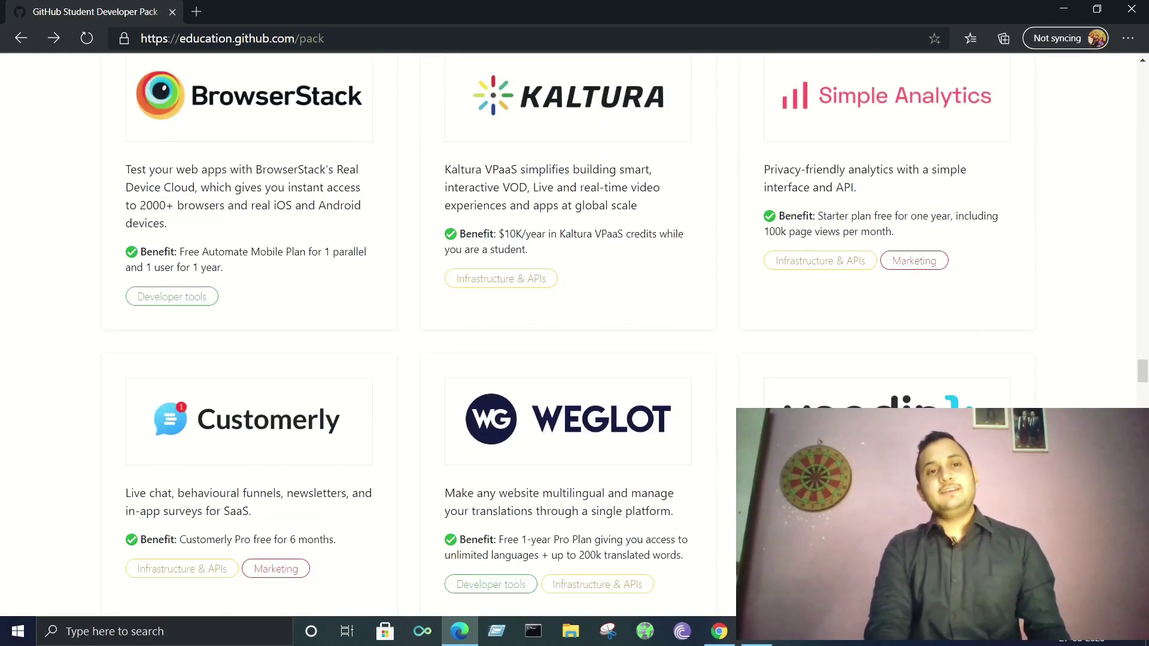
{"action": "scroll", "coordinate": [404, 359], "scroll_direction": "up", "scroll_amount": 1}
{"action": "scroll", "coordinate": [403, 359], "scroll_direction": "down", "scroll_amount": 5}
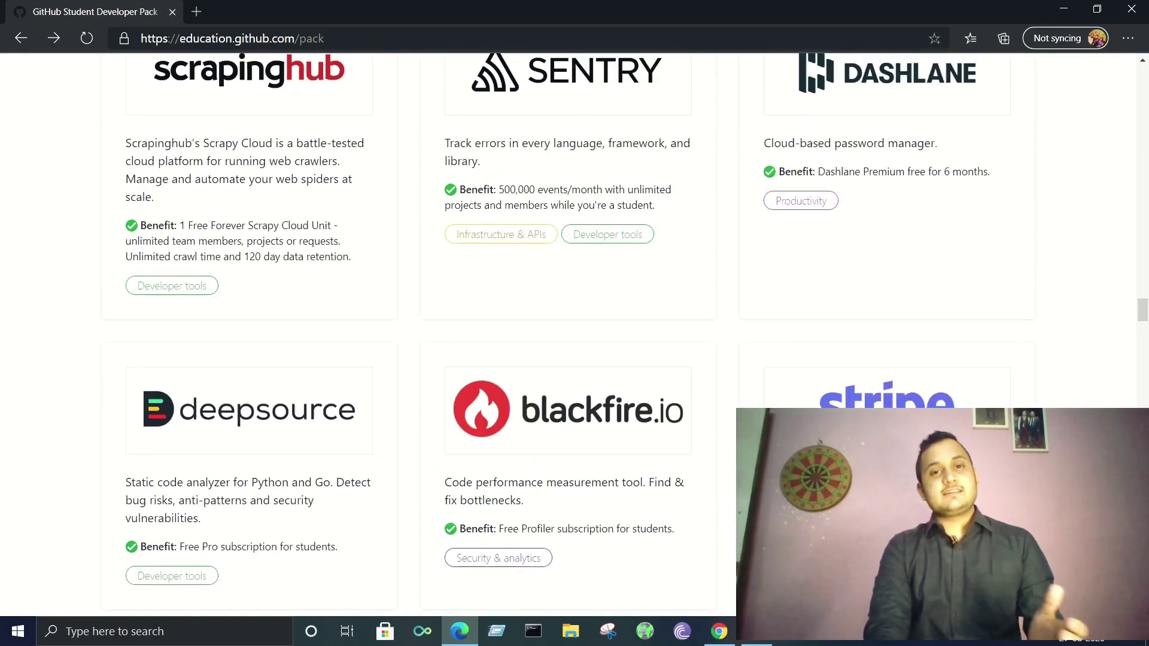
{"action": "scroll", "coordinate": [404, 359], "scroll_direction": "up", "scroll_amount": 2}
{"action": "scroll", "coordinate": [404, 359], "scroll_direction": "up", "scroll_amount": 8}
{"action": "scroll", "coordinate": [404, 359], "scroll_direction": "up", "scroll_amount": 10}
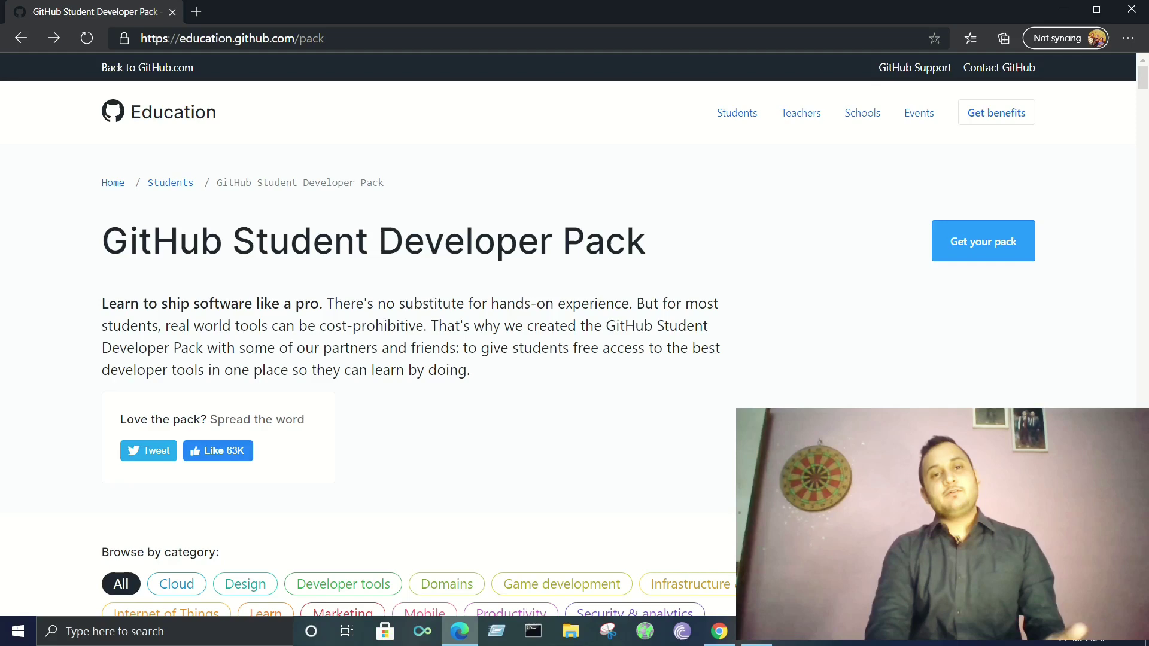
Go back and answer 'Yes, I'm a student' to reach the benefits application.
{"action": "key", "text": "alt+Left"}
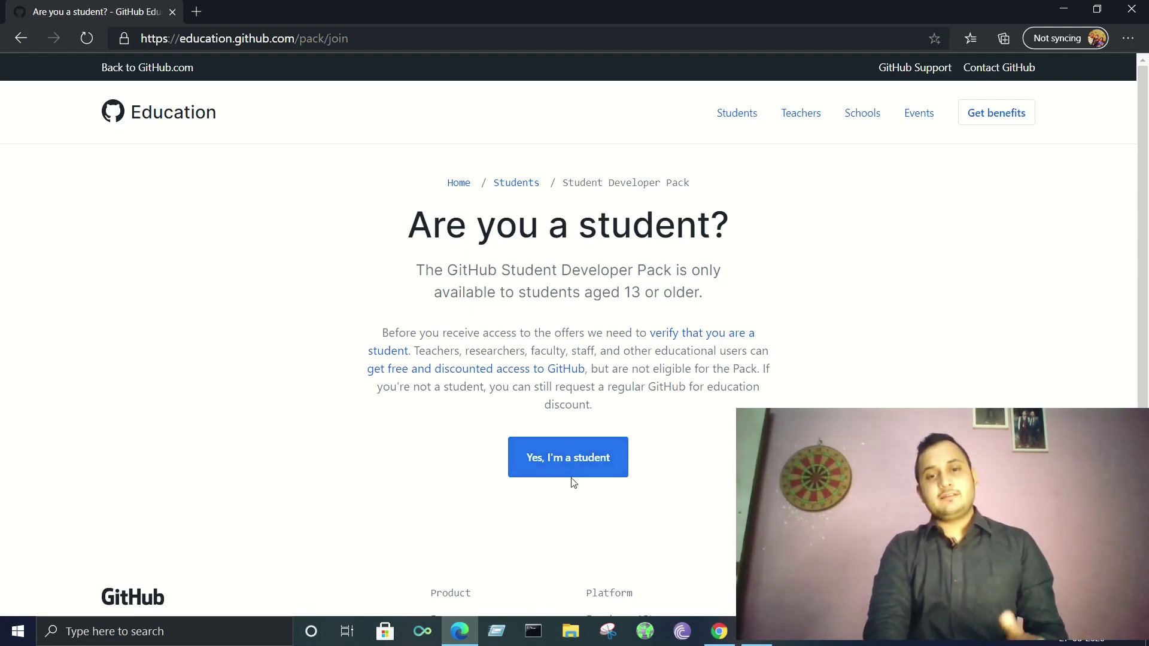
{"action": "left_click", "coordinate": [564, 463]}
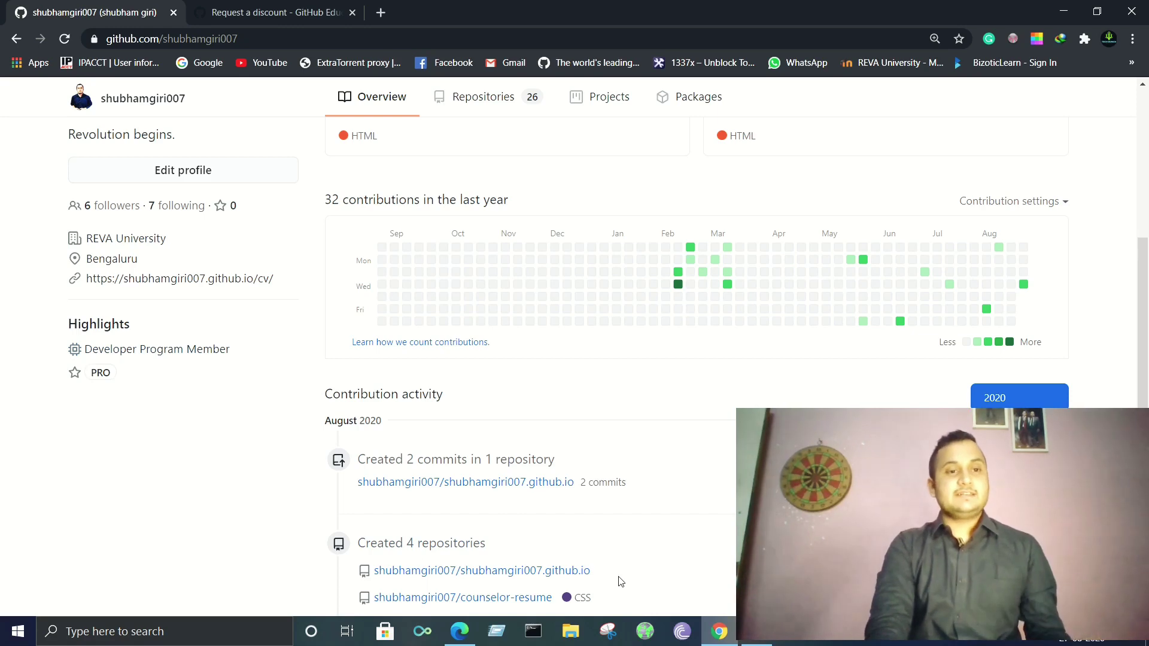
Switch to Edge to show the GitHub student benefits application page again.
{"action": "left_click", "coordinate": [458, 631]}
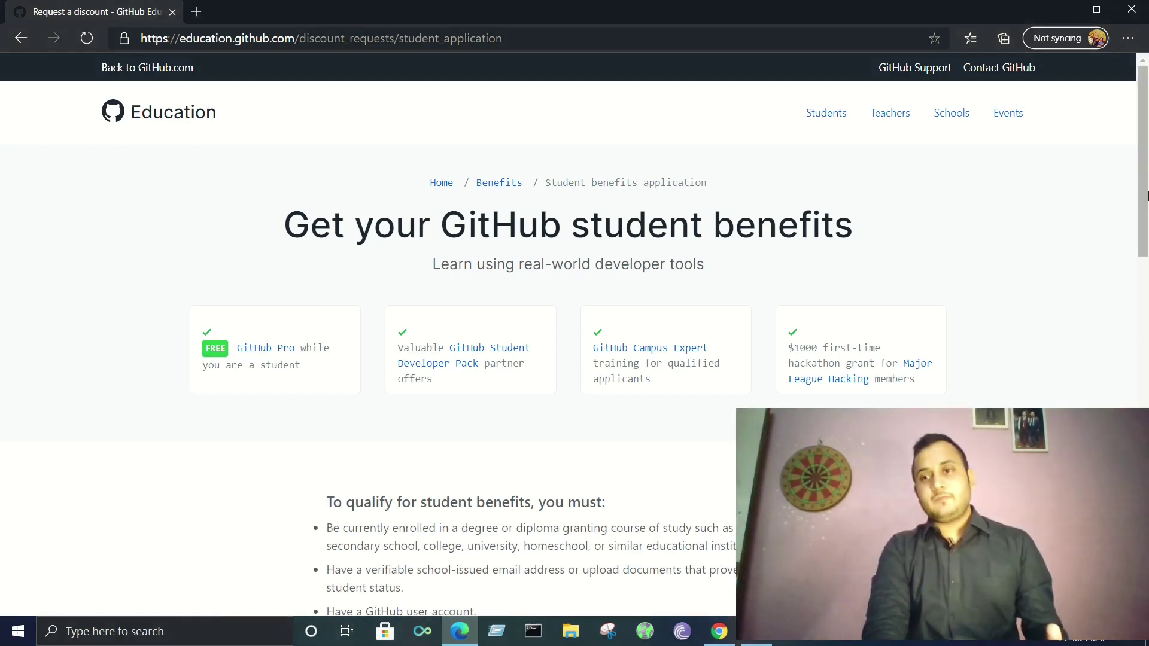
{"action": "left_click_drag", "start_coordinate": [1143, 198], "coordinate": [1146, 297]}
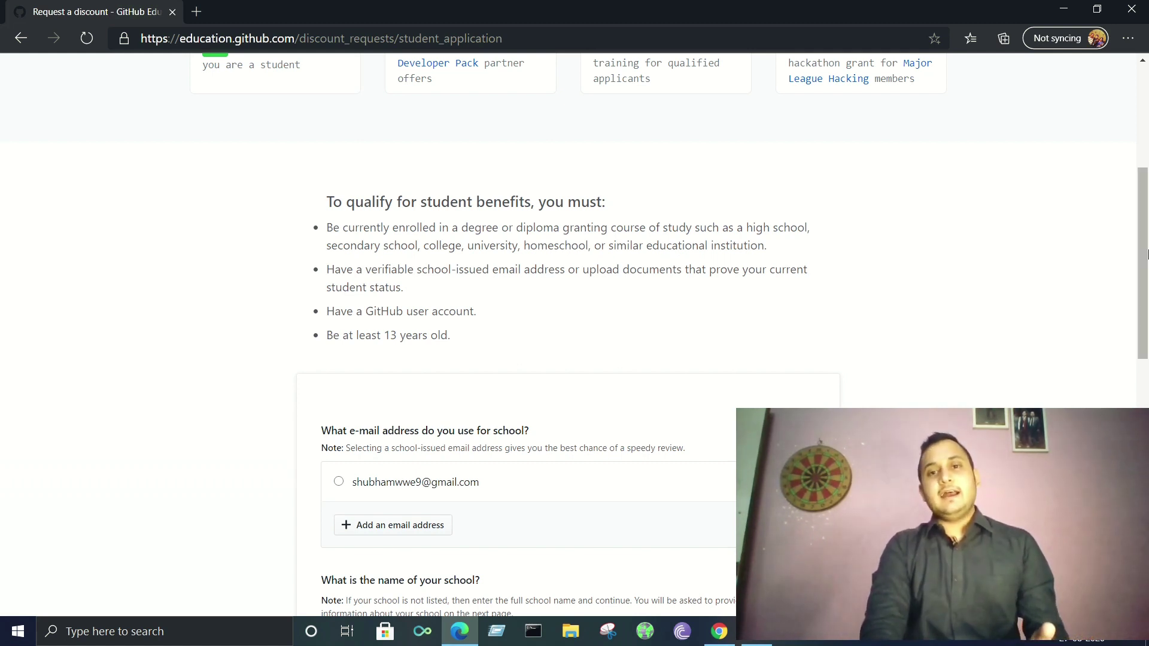
{"action": "left_click_drag", "start_coordinate": [1143, 255], "coordinate": [1142, 264]}
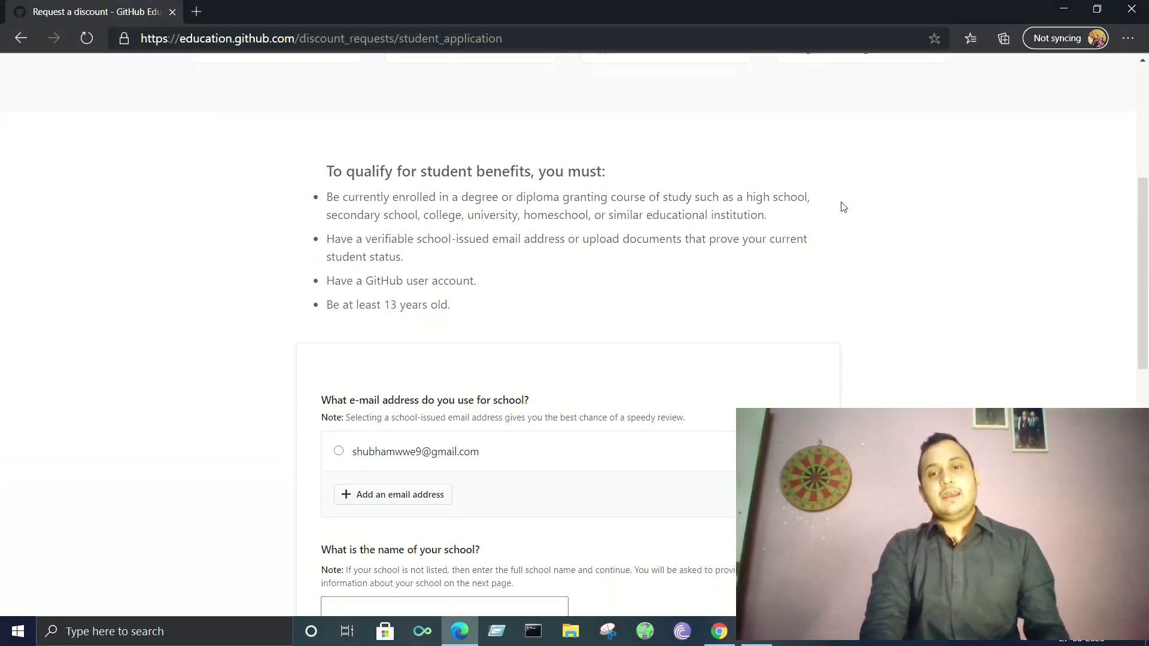
{"action": "left_click_drag", "start_coordinate": [1143, 254], "coordinate": [1143, 323]}
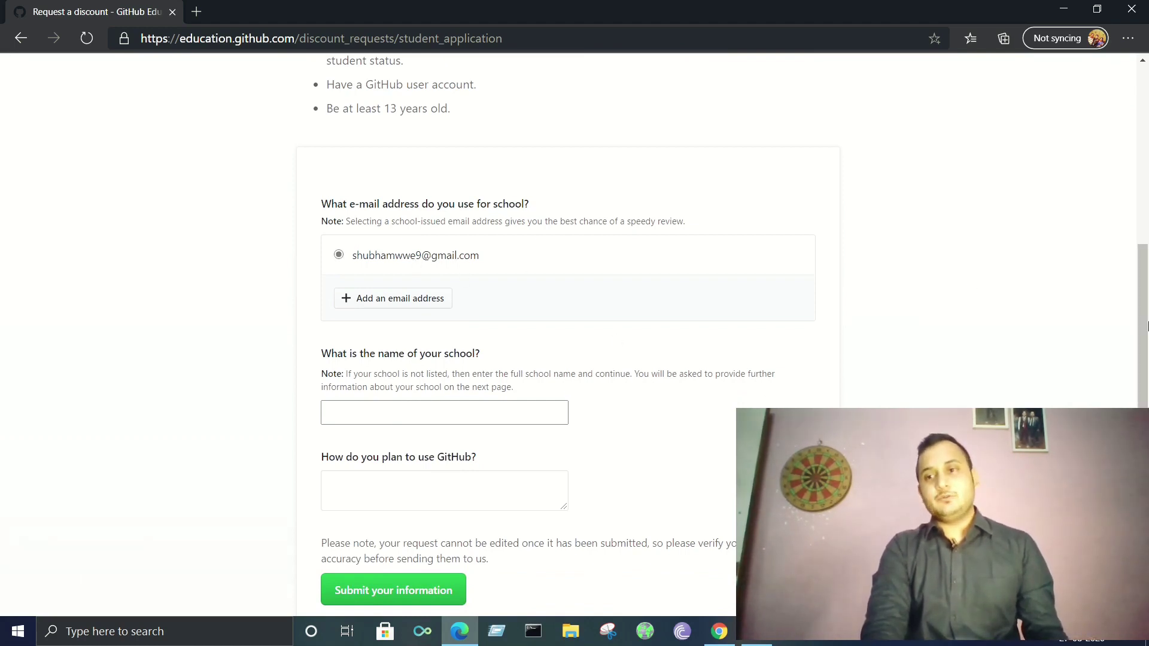
{"action": "scroll", "coordinate": [706, 434], "scroll_direction": "down", "scroll_amount": 1}
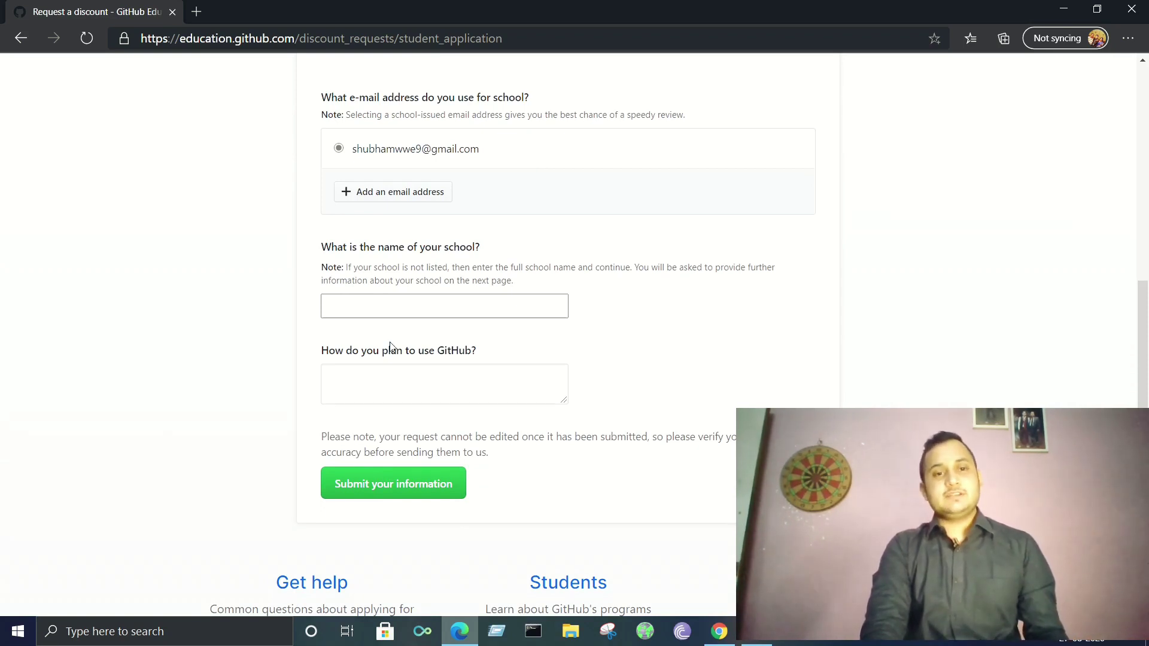
Enter REVA University as the school and begin answering 'developer' as the planned use.
{"action": "left_click", "coordinate": [384, 306]}
{"action": "type", "text": "REVA University"}
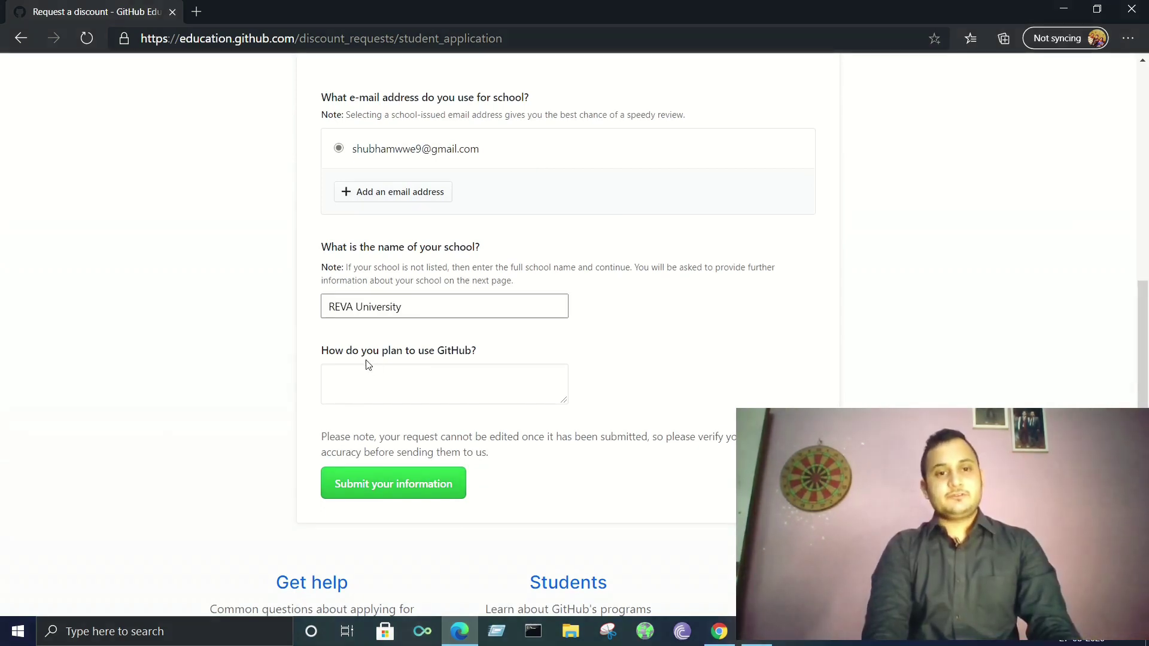
{"action": "left_click", "coordinate": [371, 377]}
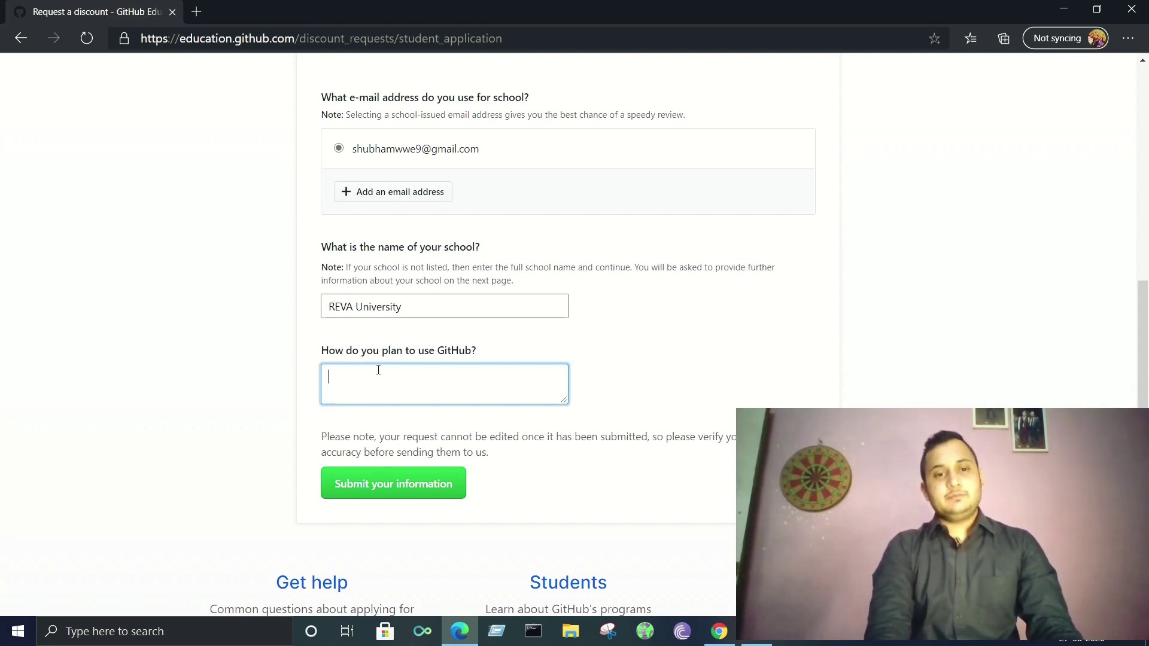
{"action": "type", "text": "devel"}
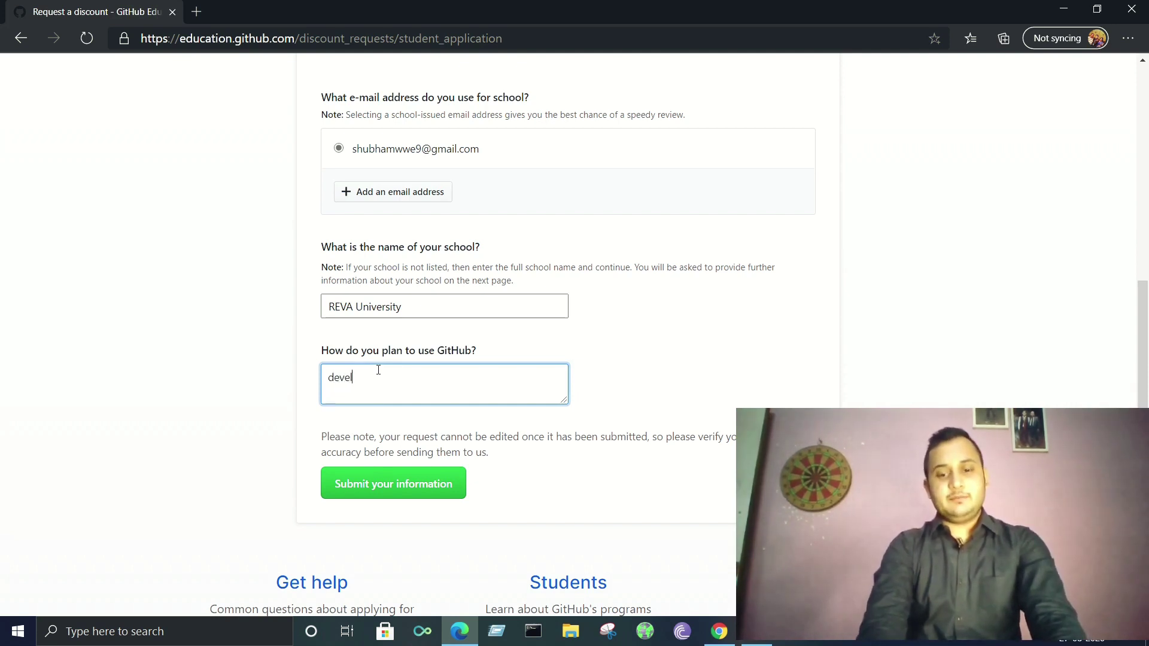
{"action": "type", "text": "oper"}
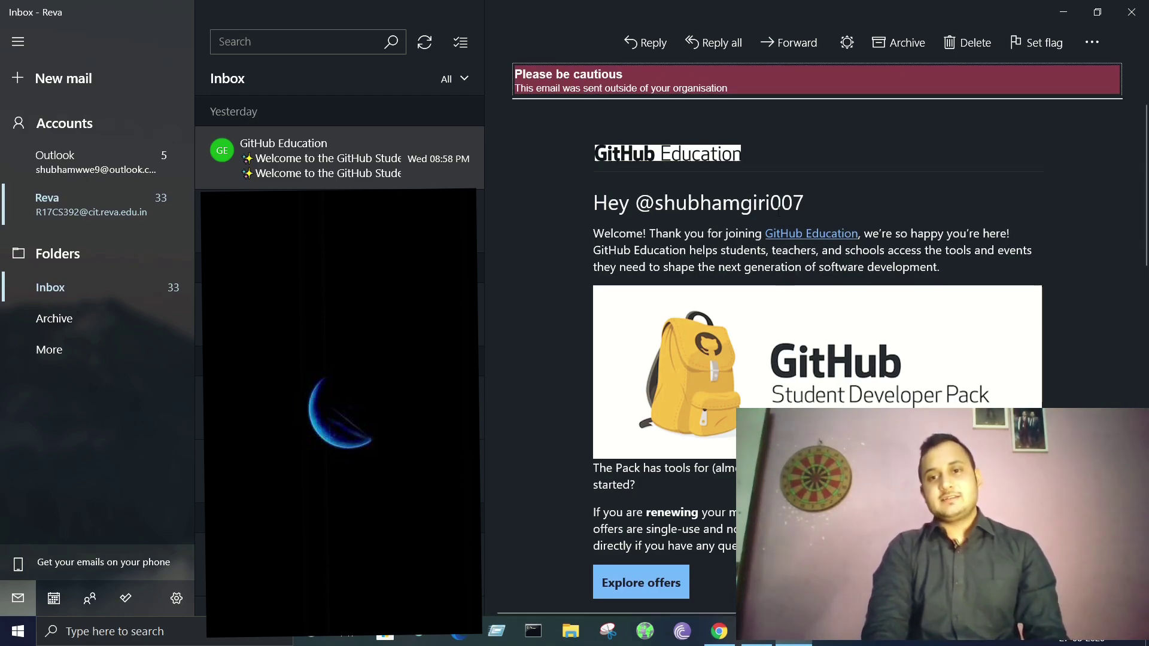
{"action": "scroll", "coordinate": [1022, 335], "scroll_direction": "down", "scroll_amount": 8}
{"action": "scroll", "coordinate": [808, 314], "scroll_direction": "up", "scroll_amount": 8}
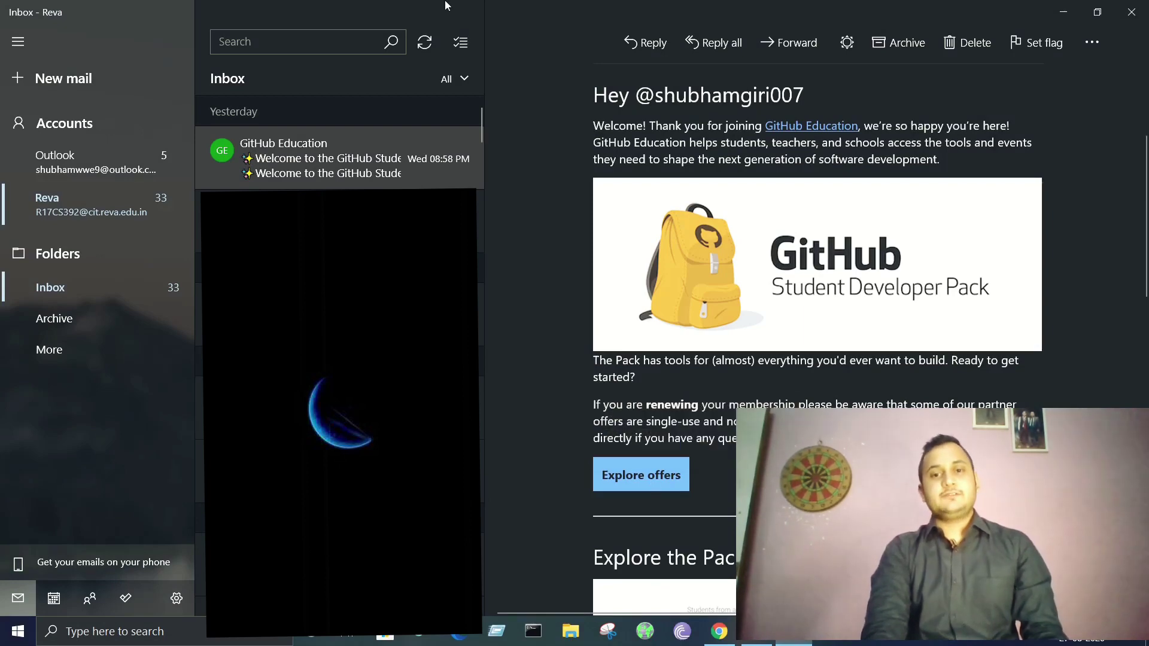
Open the pack offers from the welcome email, check the profile's PRO highlight, then return to the offers.
{"action": "left_click", "coordinate": [654, 480]}
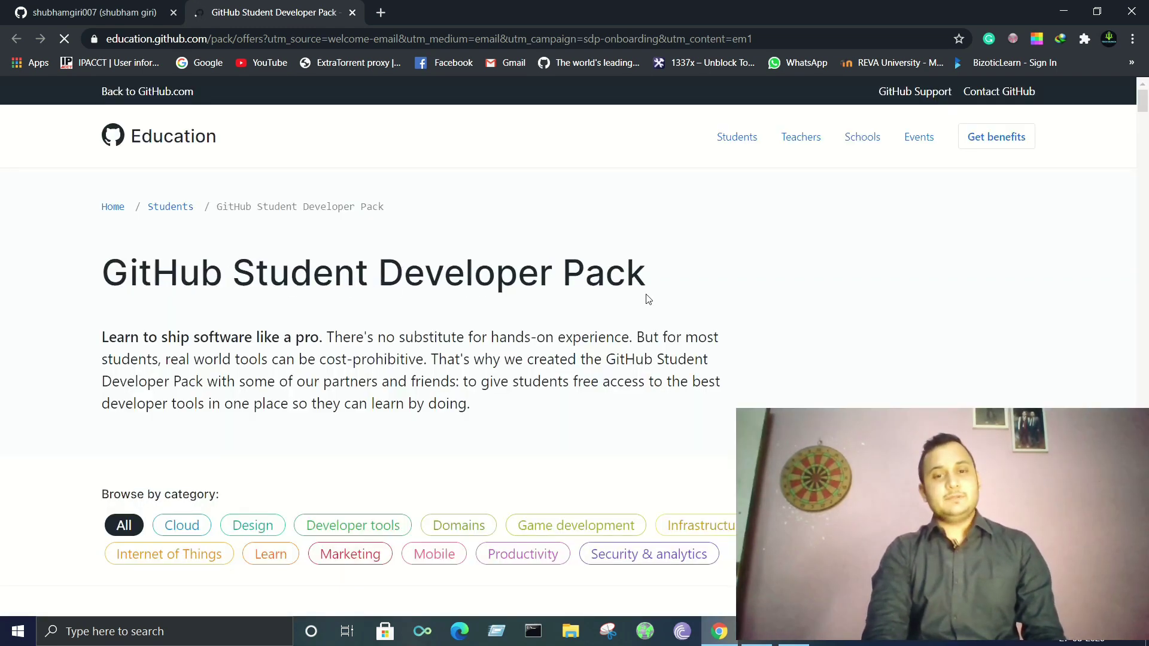
{"action": "scroll", "coordinate": [648, 300], "scroll_direction": "down", "scroll_amount": 2}
{"action": "scroll", "coordinate": [648, 299], "scroll_direction": "down", "scroll_amount": 3}
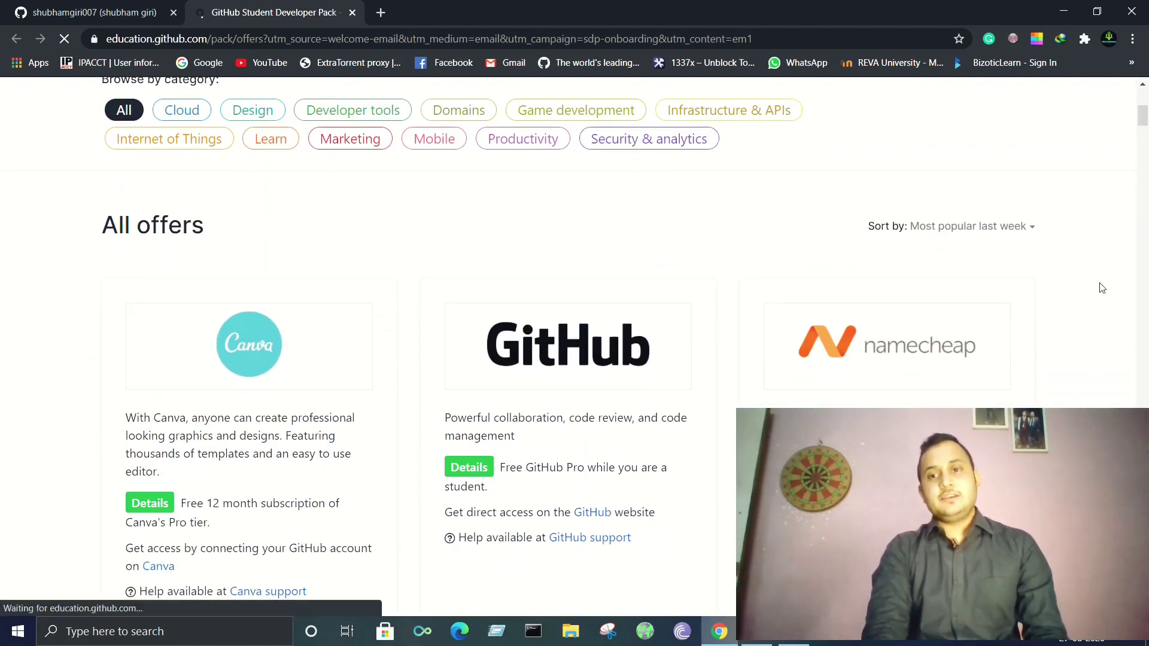
{"action": "scroll", "coordinate": [1101, 287], "scroll_direction": "down", "scroll_amount": 2}
{"action": "scroll", "coordinate": [1101, 288], "scroll_direction": "down", "scroll_amount": 3}
{"action": "scroll", "coordinate": [1101, 288], "scroll_direction": "down", "scroll_amount": 2}
{"action": "scroll", "coordinate": [1101, 288], "scroll_direction": "down", "scroll_amount": 1}
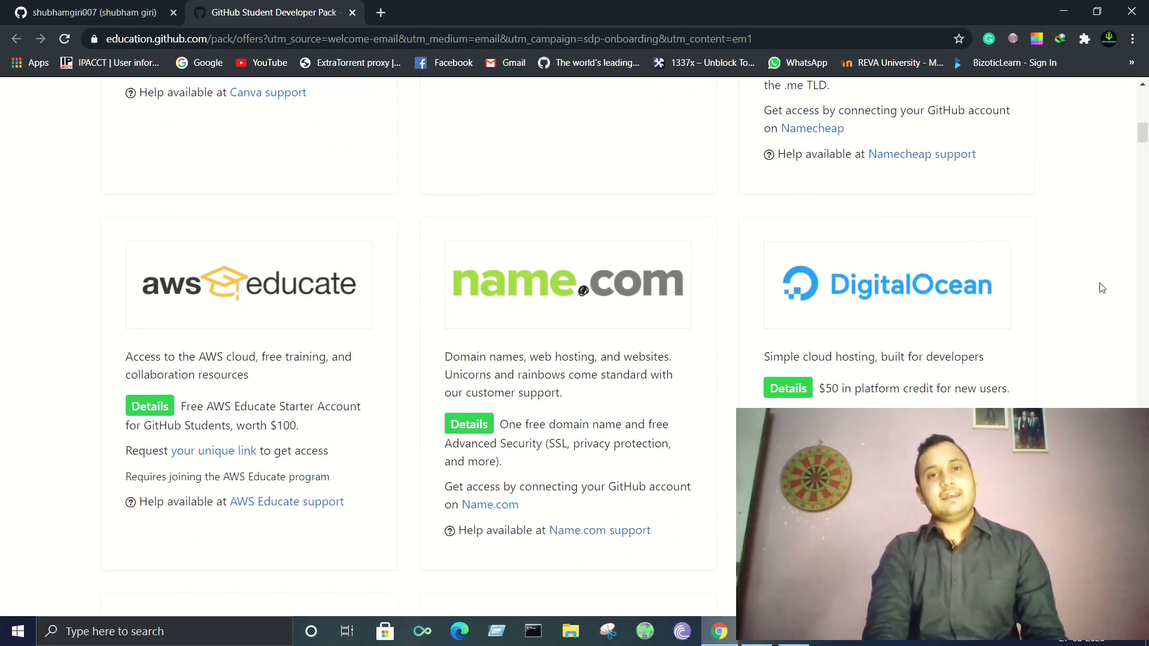
{"action": "scroll", "coordinate": [1101, 288], "scroll_direction": "down", "scroll_amount": 5}
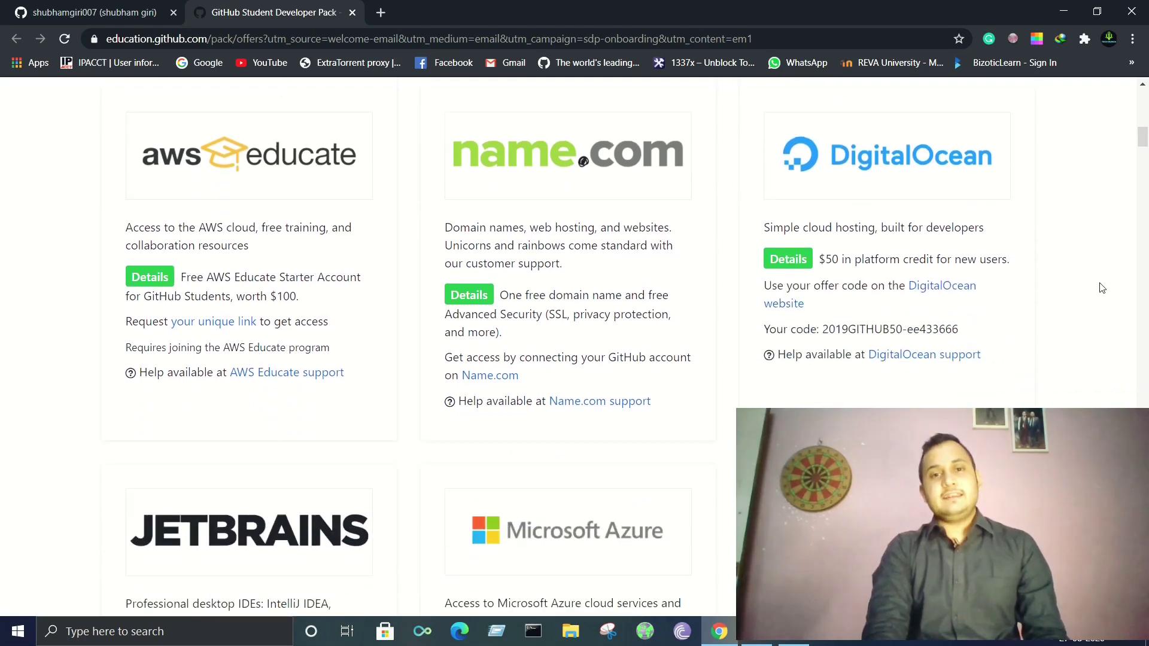
{"action": "scroll", "coordinate": [1101, 287], "scroll_direction": "down", "scroll_amount": 3}
{"action": "scroll", "coordinate": [1102, 287], "scroll_direction": "down", "scroll_amount": 3}
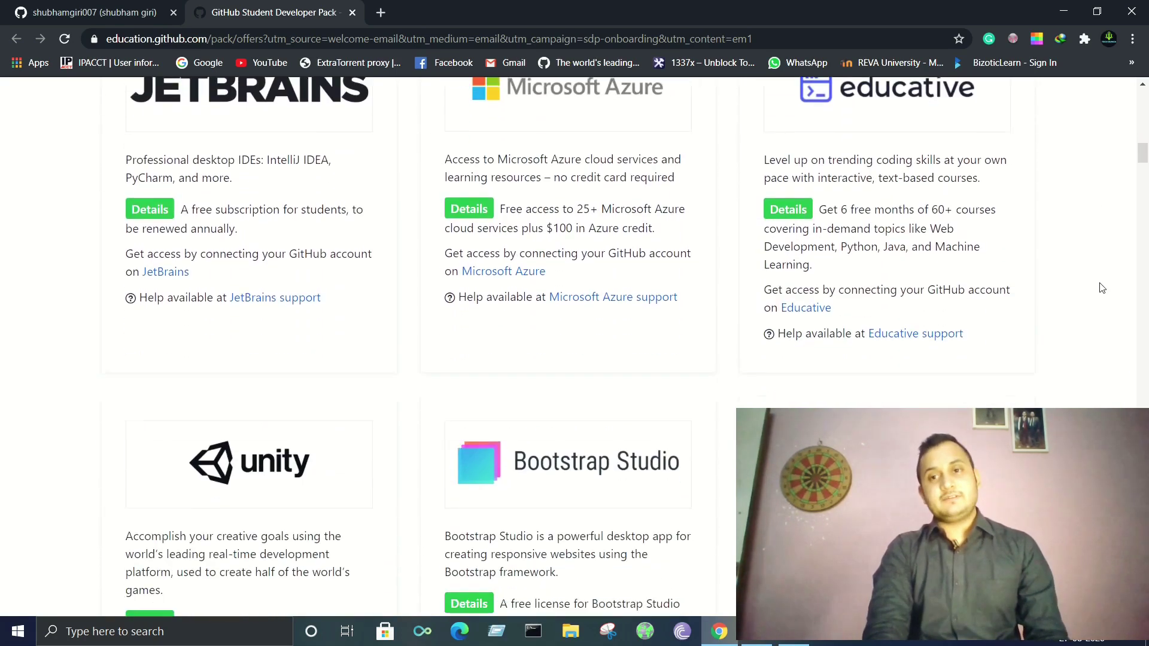
{"action": "scroll", "coordinate": [1101, 287], "scroll_direction": "down", "scroll_amount": 2}
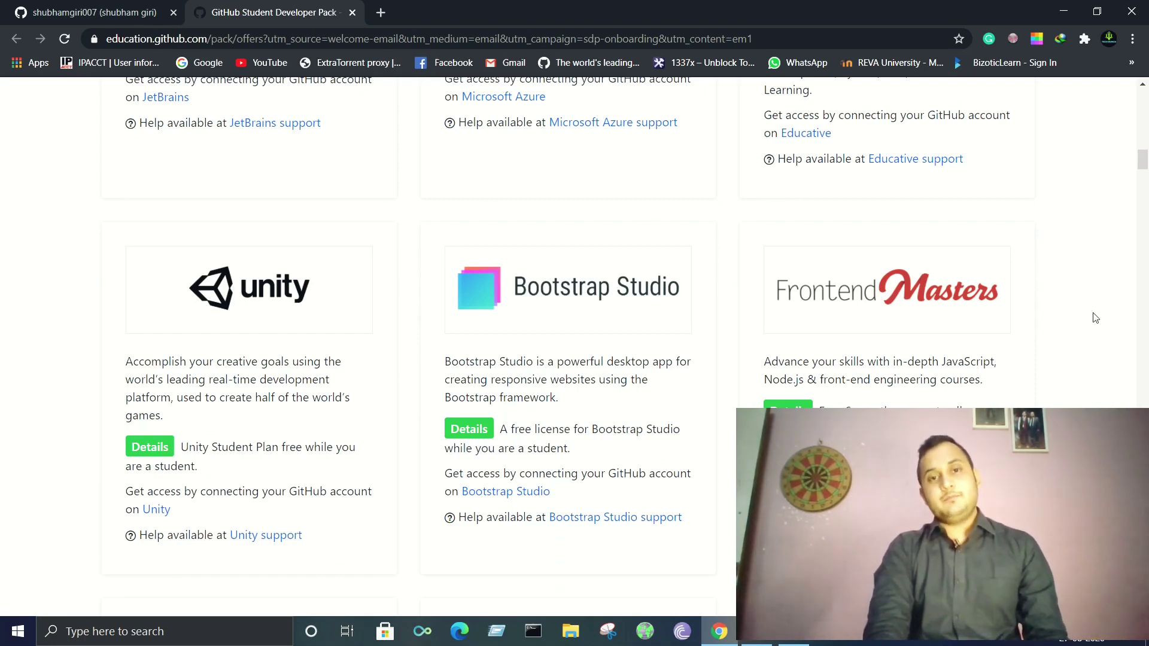
{"action": "scroll", "coordinate": [1095, 318], "scroll_direction": "up", "scroll_amount": 5}
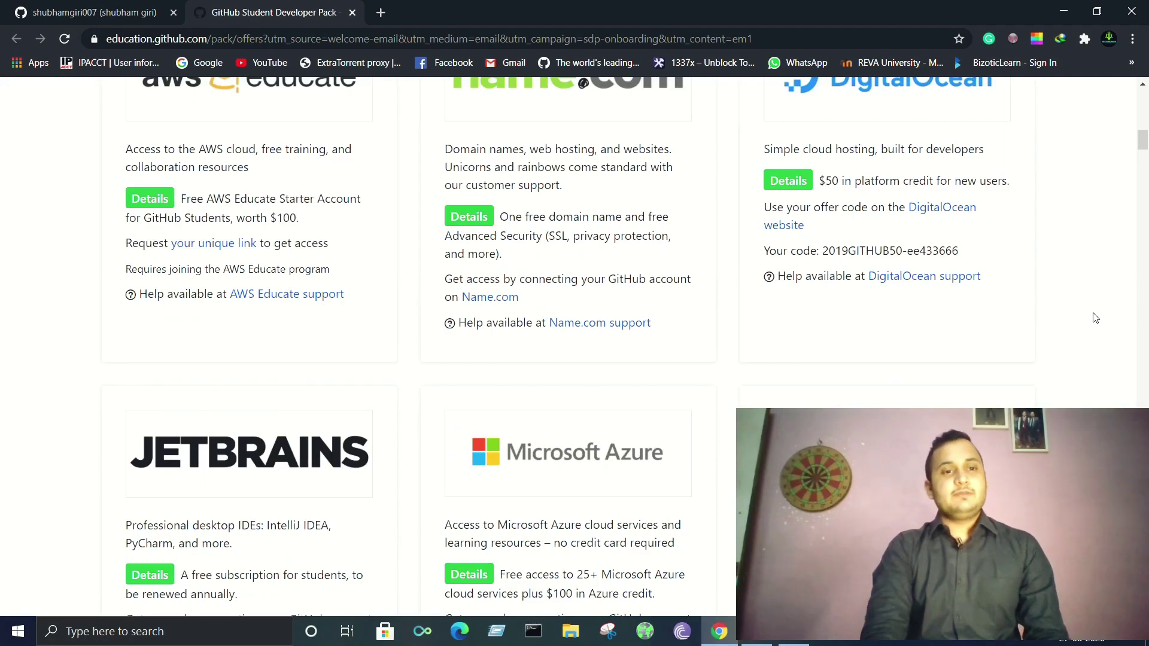
{"action": "scroll", "coordinate": [1096, 319], "scroll_direction": "up", "scroll_amount": 6}
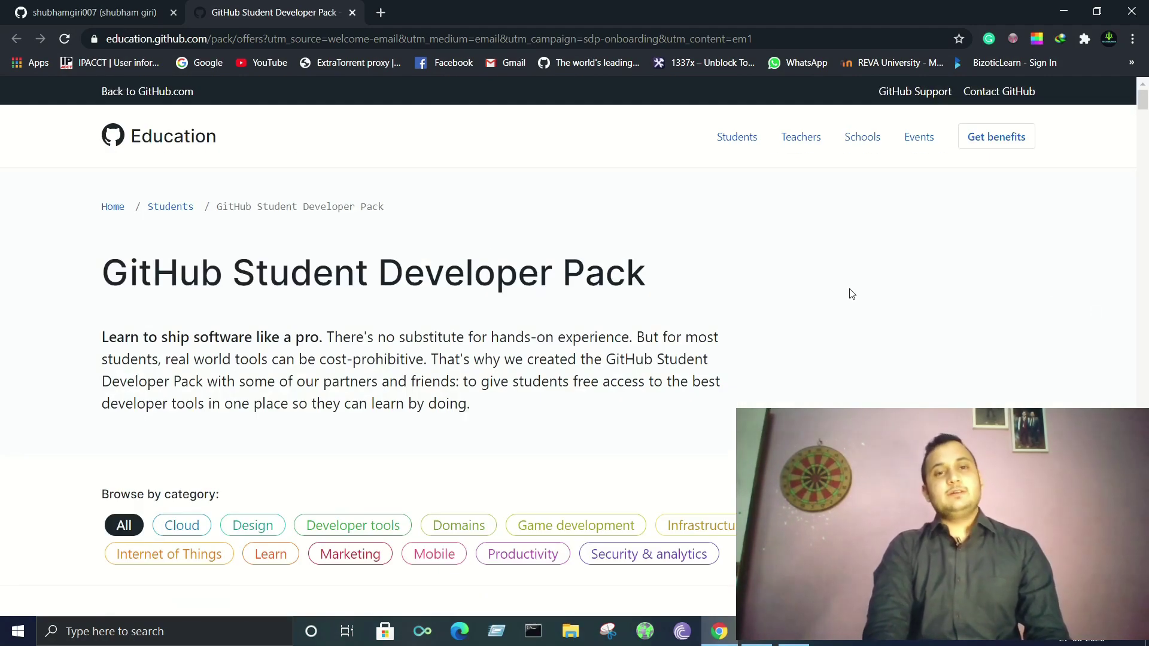
{"action": "scroll", "coordinate": [575, 360], "scroll_direction": "down", "scroll_amount": 4}
{"action": "scroll", "coordinate": [575, 359], "scroll_direction": "down", "scroll_amount": 6}
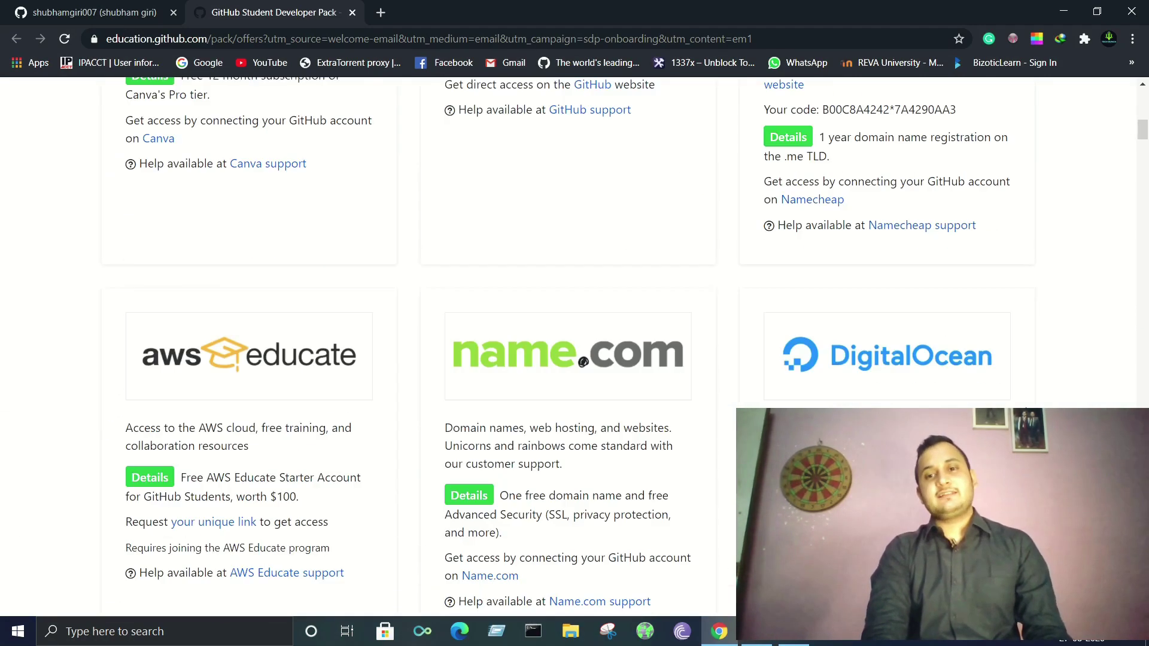
{"action": "scroll", "coordinate": [575, 359], "scroll_direction": "down", "scroll_amount": 4}
{"action": "scroll", "coordinate": [575, 359], "scroll_direction": "down", "scroll_amount": 3}
{"action": "scroll", "coordinate": [792, 309], "scroll_direction": "up", "scroll_amount": 10}
{"action": "scroll", "coordinate": [792, 309], "scroll_direction": "down", "scroll_amount": 5}
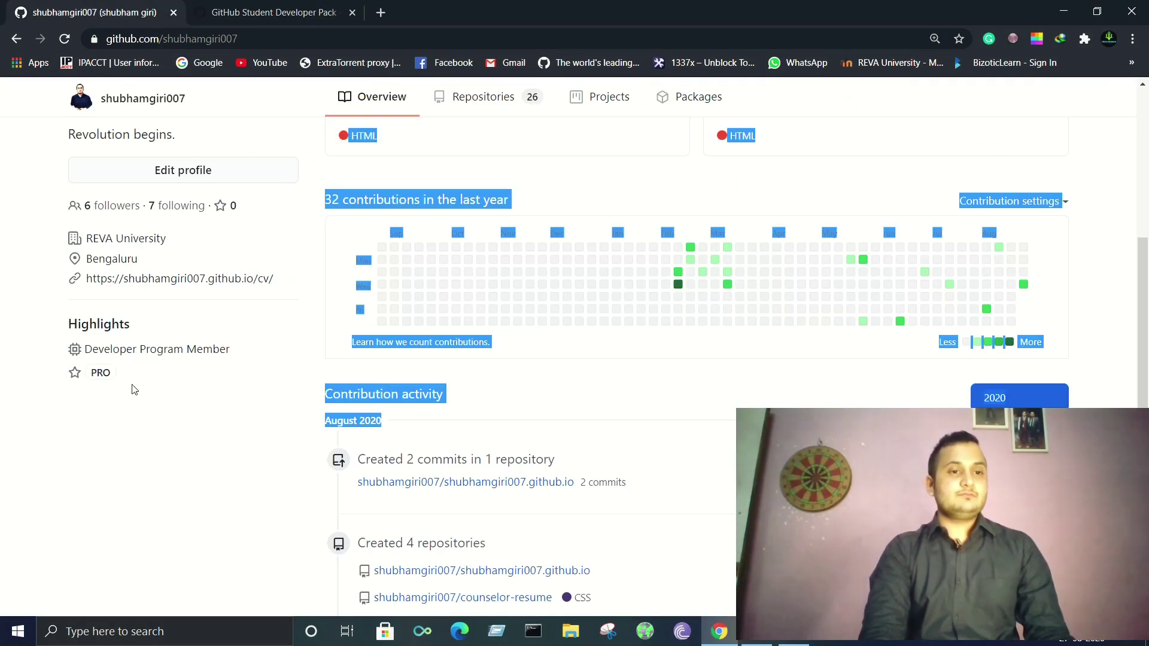
{"action": "scroll", "coordinate": [132, 389], "scroll_direction": "up", "scroll_amount": 3}
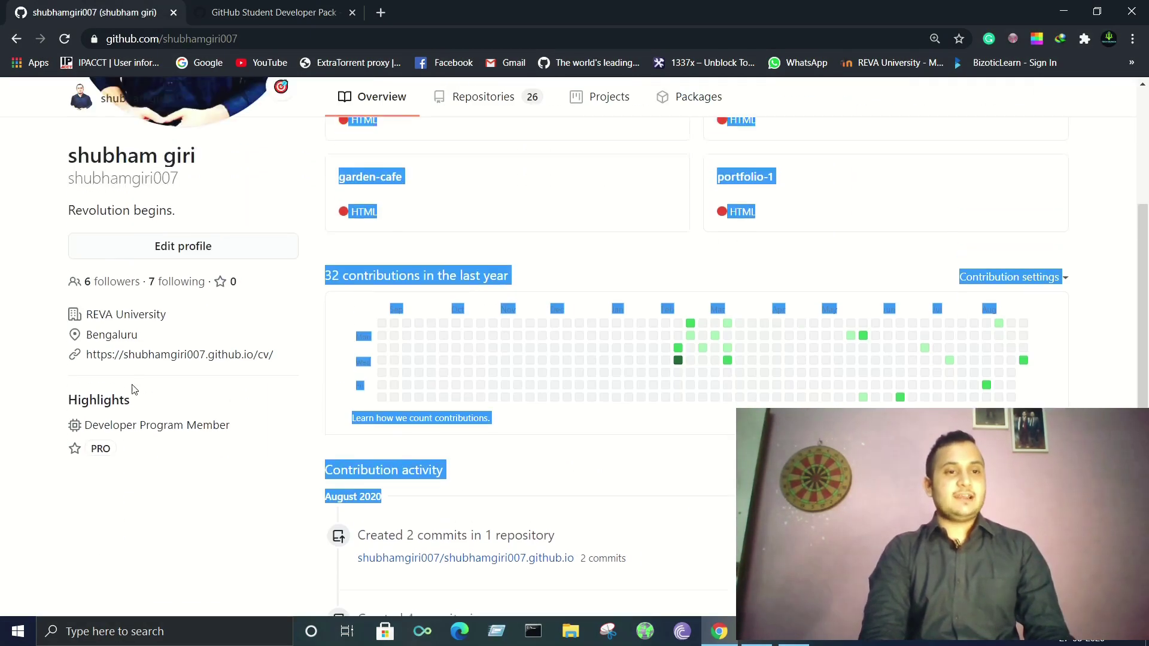
{"action": "scroll", "coordinate": [133, 388], "scroll_direction": "up", "scroll_amount": 3}
{"action": "scroll", "coordinate": [132, 388], "scroll_direction": "down", "scroll_amount": 2}
{"action": "scroll", "coordinate": [132, 389], "scroll_direction": "down", "scroll_amount": 5}
{"action": "scroll", "coordinate": [132, 388], "scroll_direction": "up", "scroll_amount": 3}
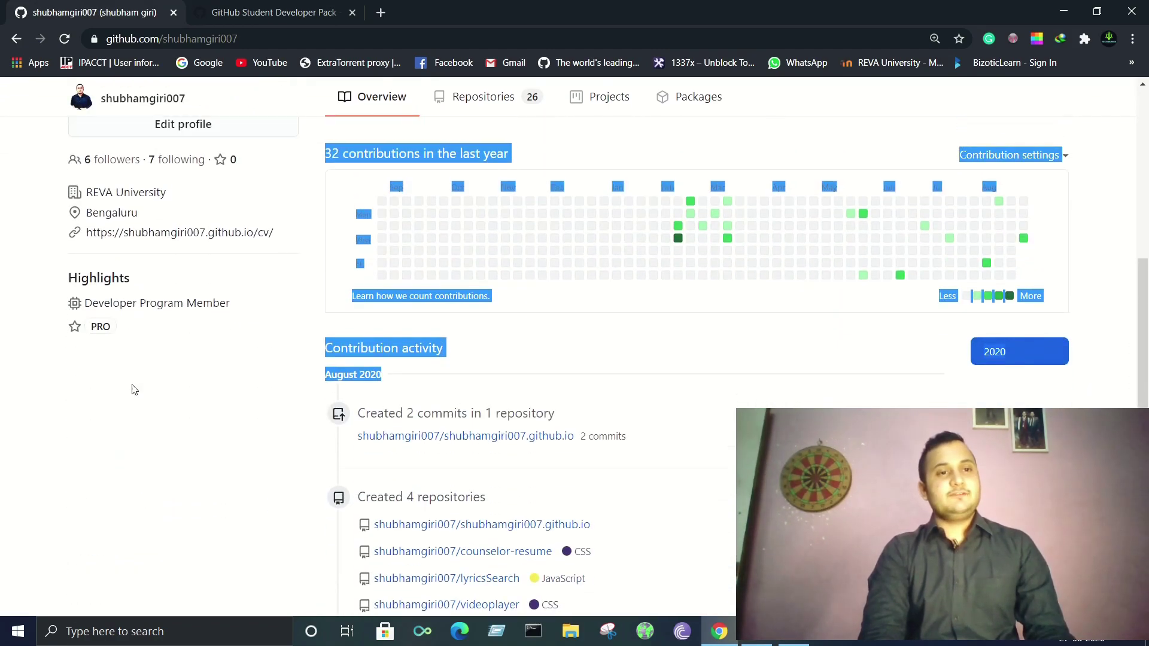
{"action": "scroll", "coordinate": [132, 389], "scroll_direction": "up", "scroll_amount": 3}
{"action": "left_click", "coordinate": [274, 12]}
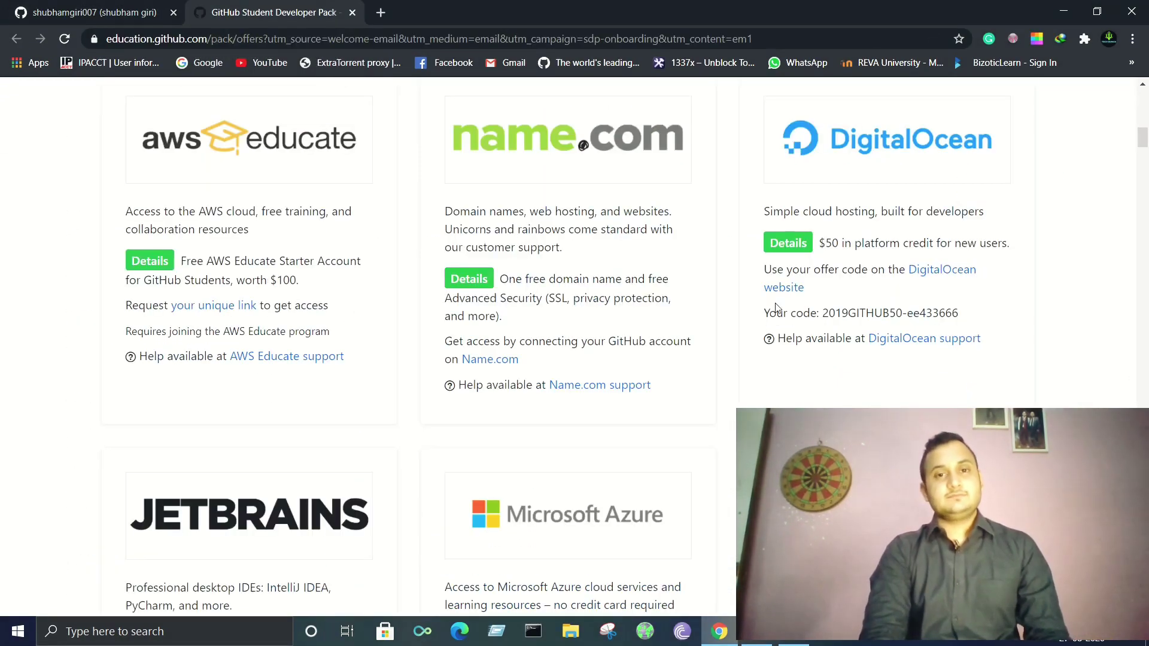
{"action": "scroll", "coordinate": [1121, 393], "scroll_direction": "down", "scroll_amount": 4}
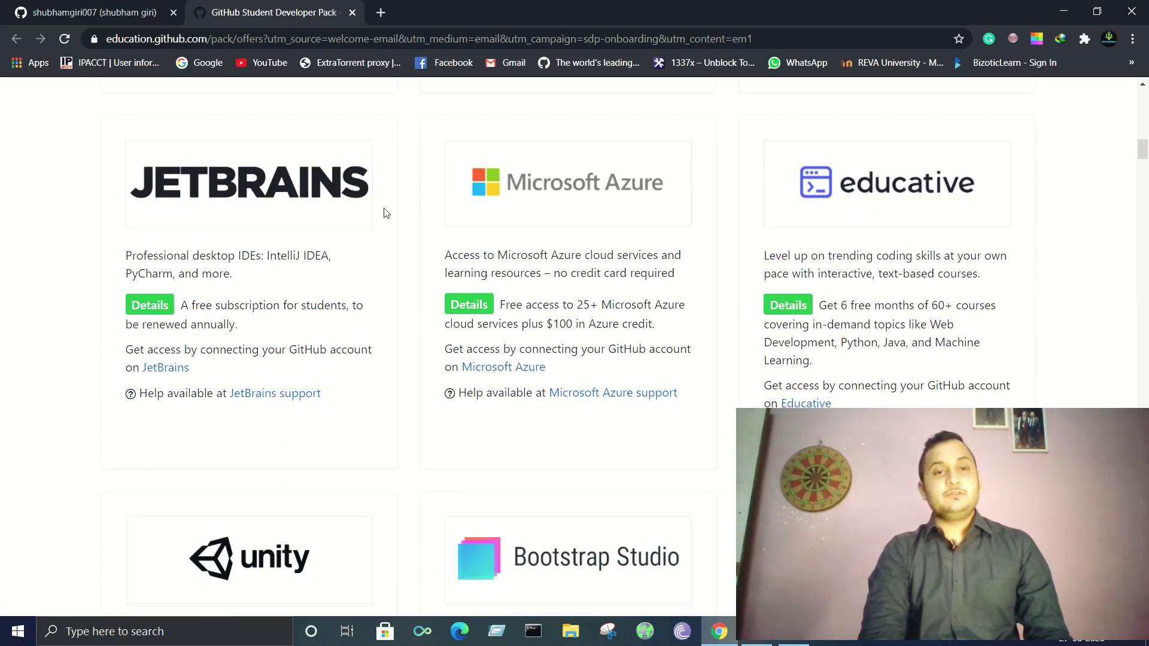
{"action": "left_click", "coordinate": [84, 11]}
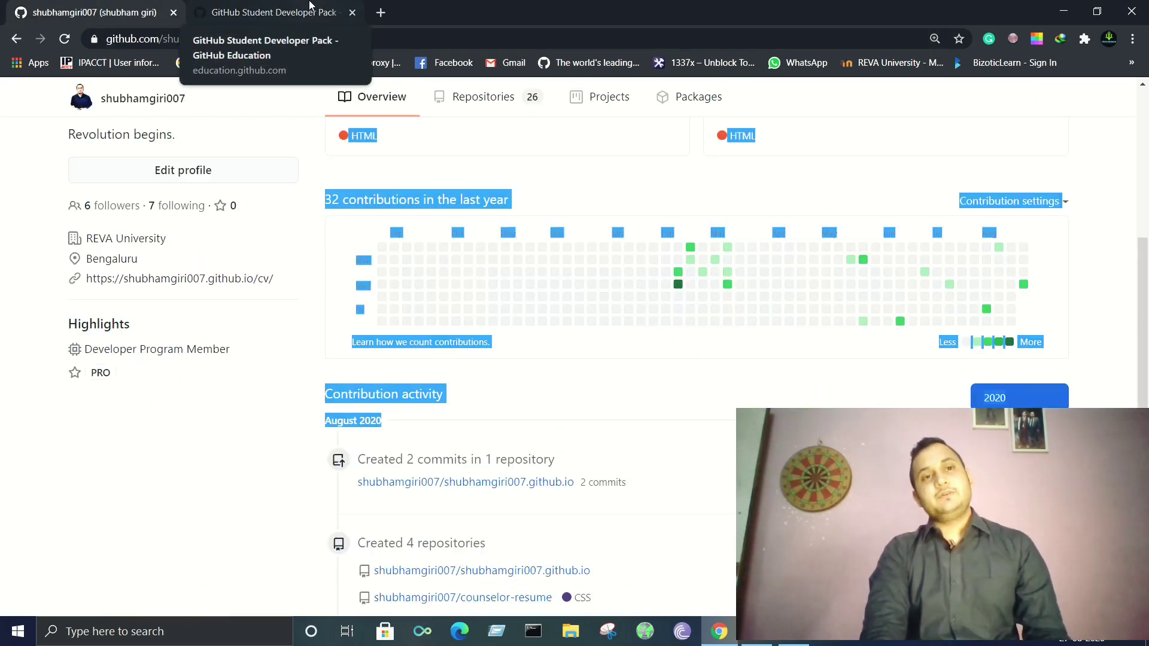
{"action": "left_click", "coordinate": [311, 6]}
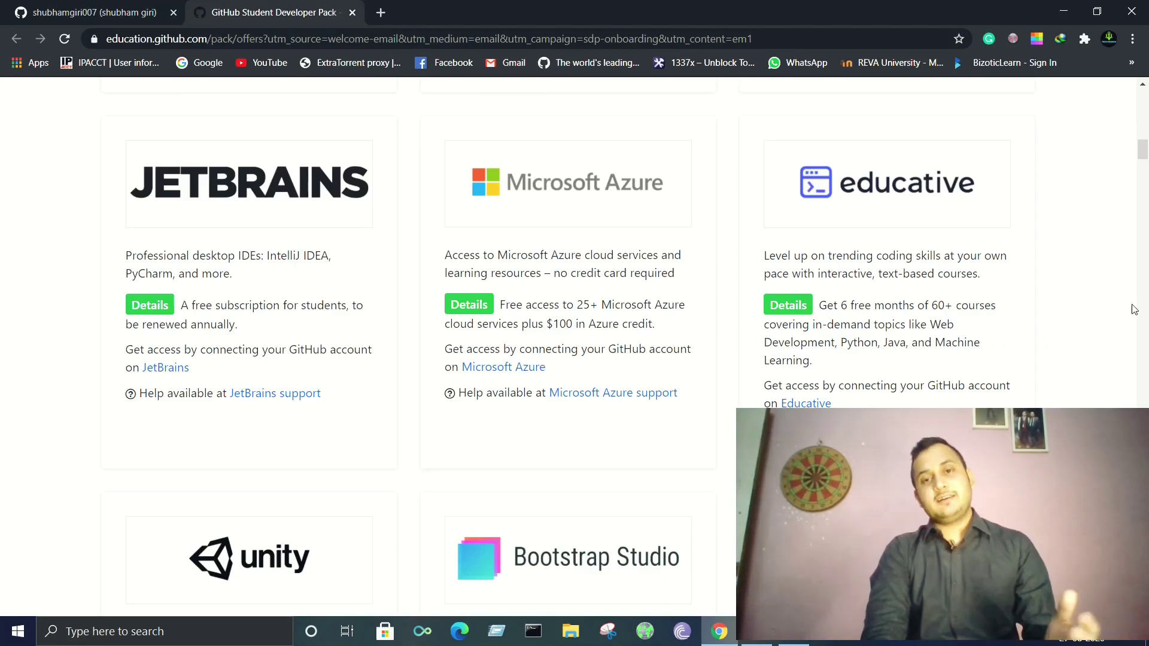
{"action": "scroll", "coordinate": [1134, 308], "scroll_direction": "up", "scroll_amount": 5}
{"action": "scroll", "coordinate": [1132, 309], "scroll_direction": "up", "scroll_amount": 5}
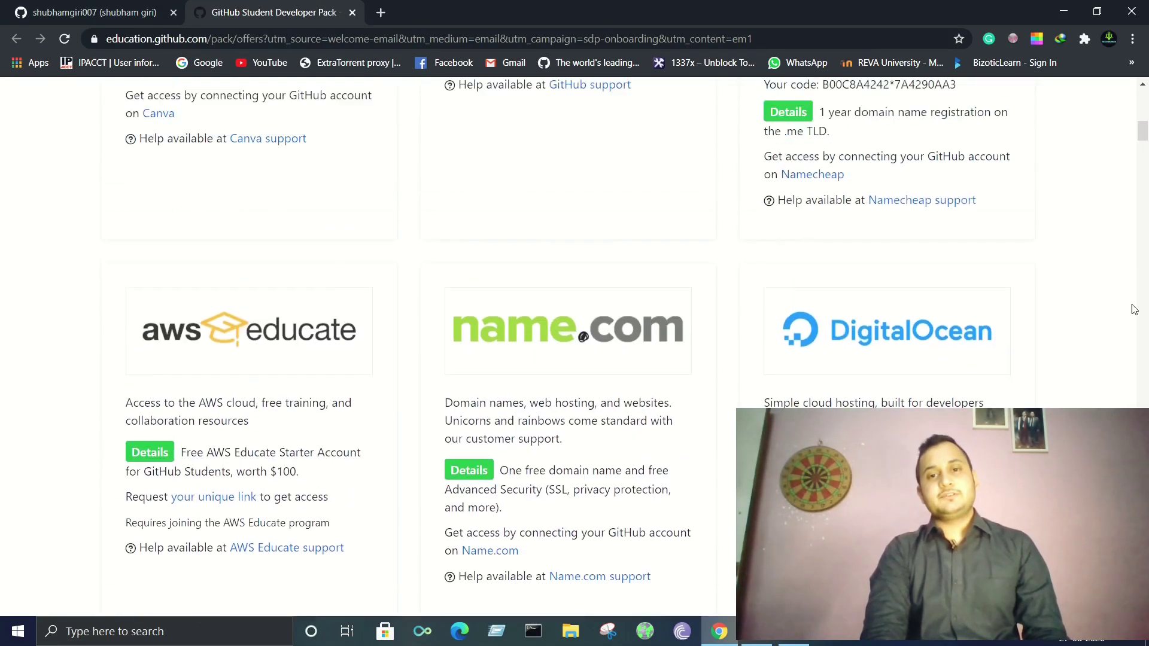
{"action": "scroll", "coordinate": [1133, 309], "scroll_direction": "up", "scroll_amount": 3}
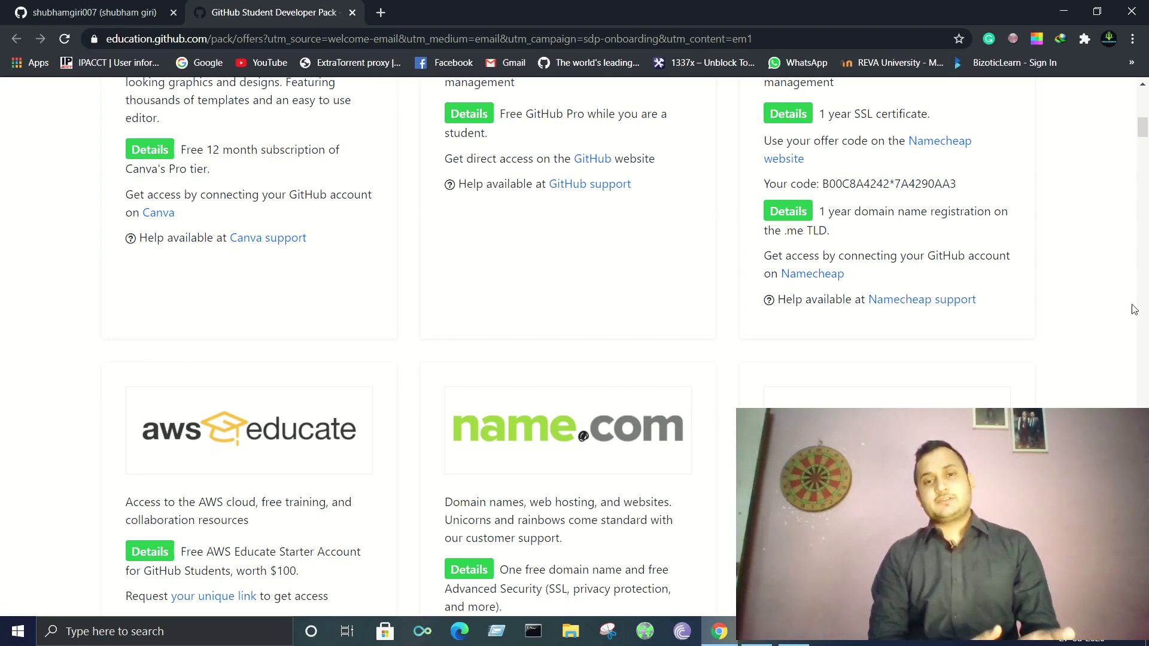
{"action": "scroll", "coordinate": [1133, 310], "scroll_direction": "up", "scroll_amount": 5}
{"action": "scroll", "coordinate": [1132, 310], "scroll_direction": "up", "scroll_amount": 5}
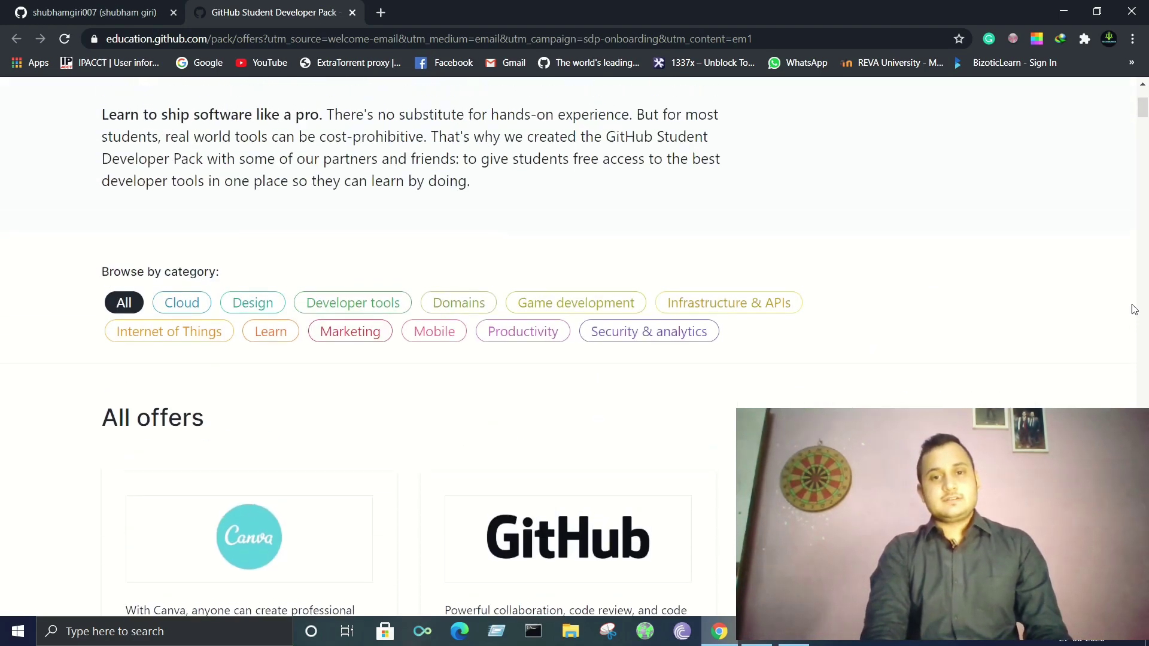
{"action": "scroll", "coordinate": [1133, 310], "scroll_direction": "up", "scroll_amount": 3}
{"action": "scroll", "coordinate": [1133, 310], "scroll_direction": "down", "scroll_amount": 3}
{"action": "scroll", "coordinate": [1133, 310], "scroll_direction": "down", "scroll_amount": 4}
{"action": "scroll", "coordinate": [1133, 310], "scroll_direction": "down", "scroll_amount": 3}
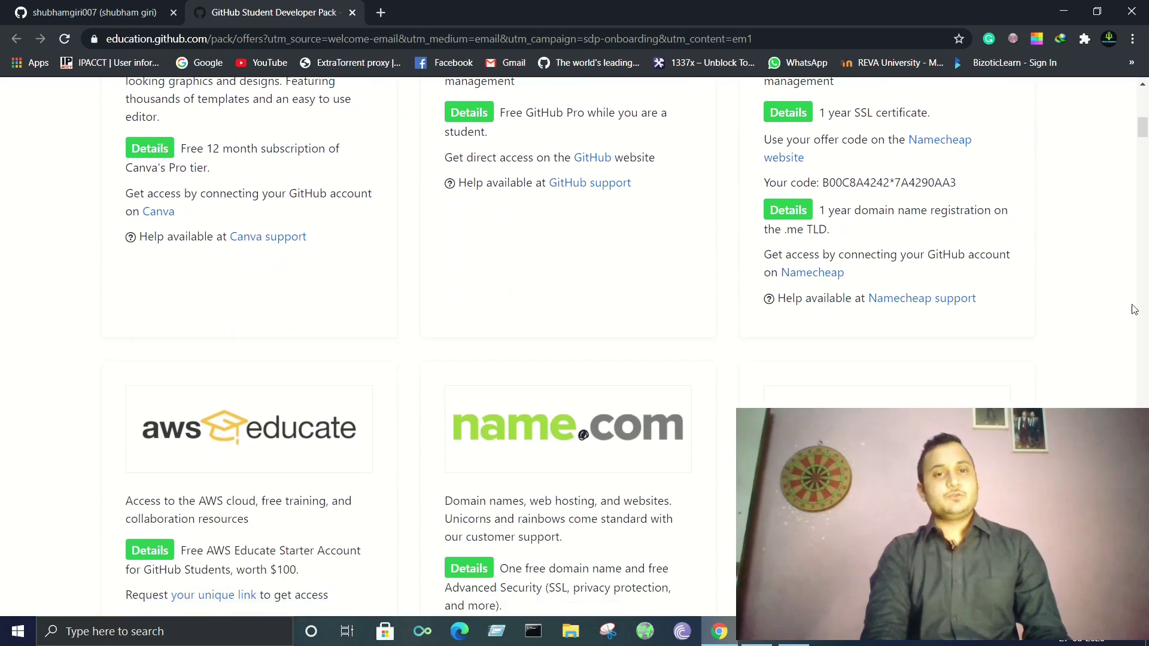
{"action": "scroll", "coordinate": [1133, 309], "scroll_direction": "down", "scroll_amount": 4}
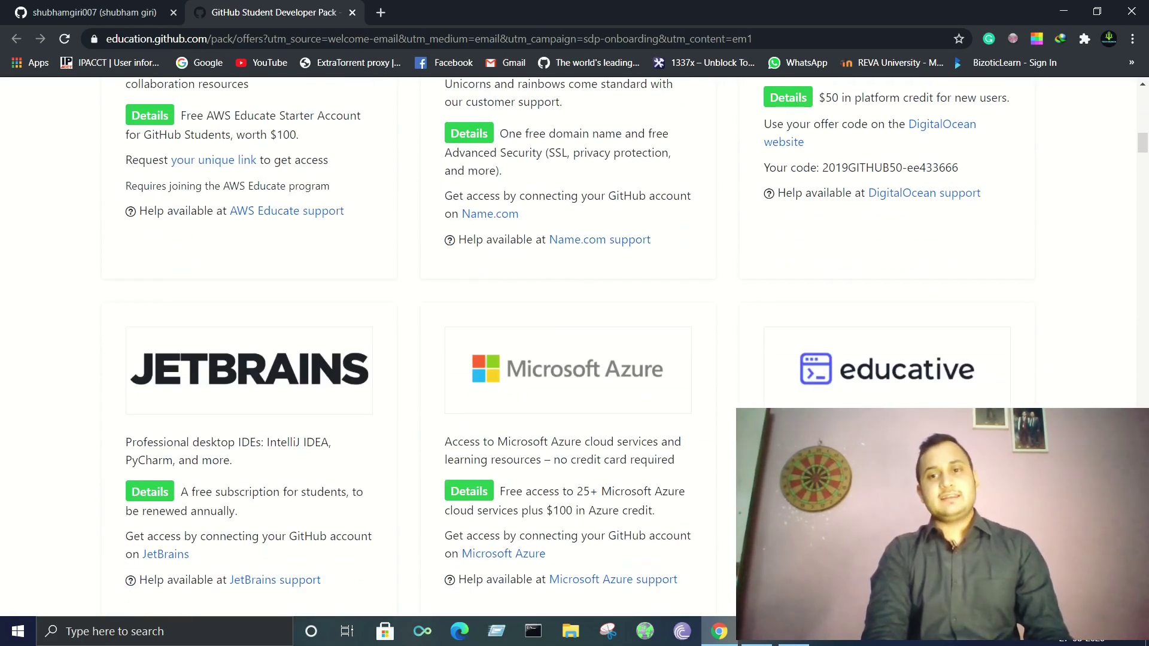
{"action": "scroll", "coordinate": [1133, 310], "scroll_direction": "up", "scroll_amount": 10}
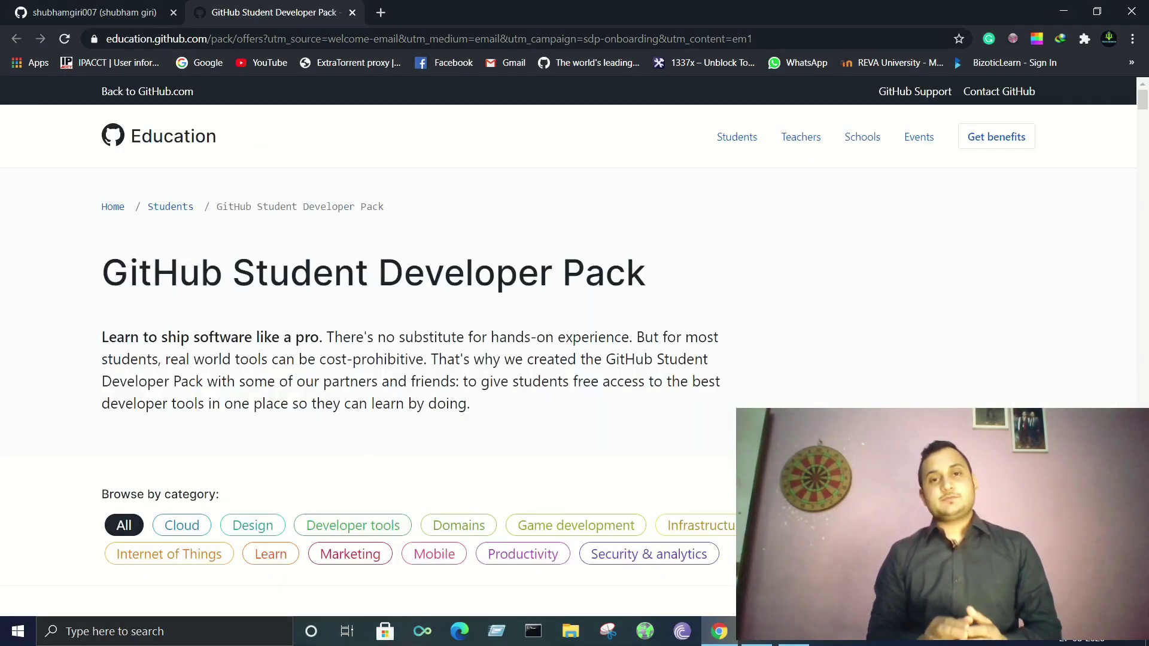